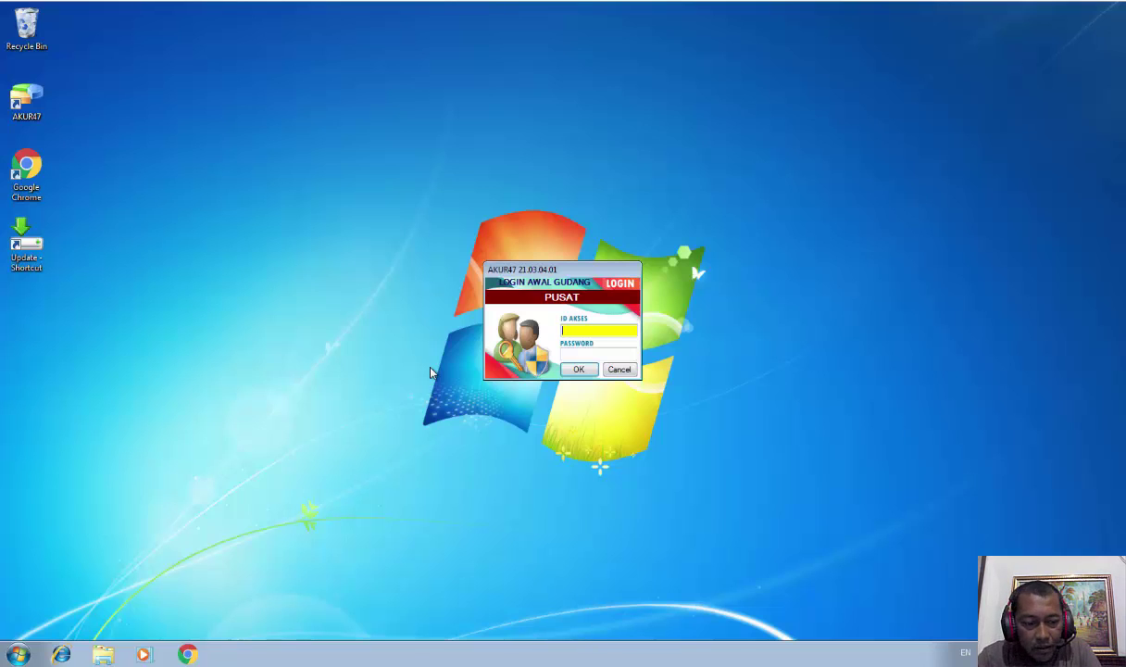
Sign in to AKUR47 with the access ID and password
text(adm1)
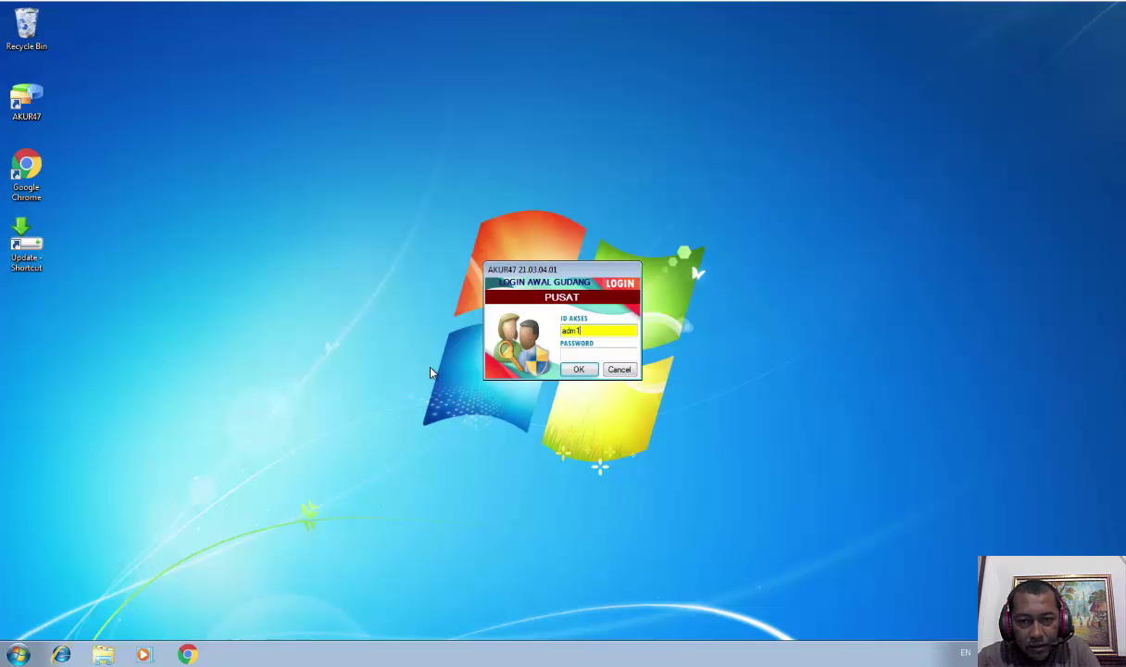
key(Tab)
text(12345)
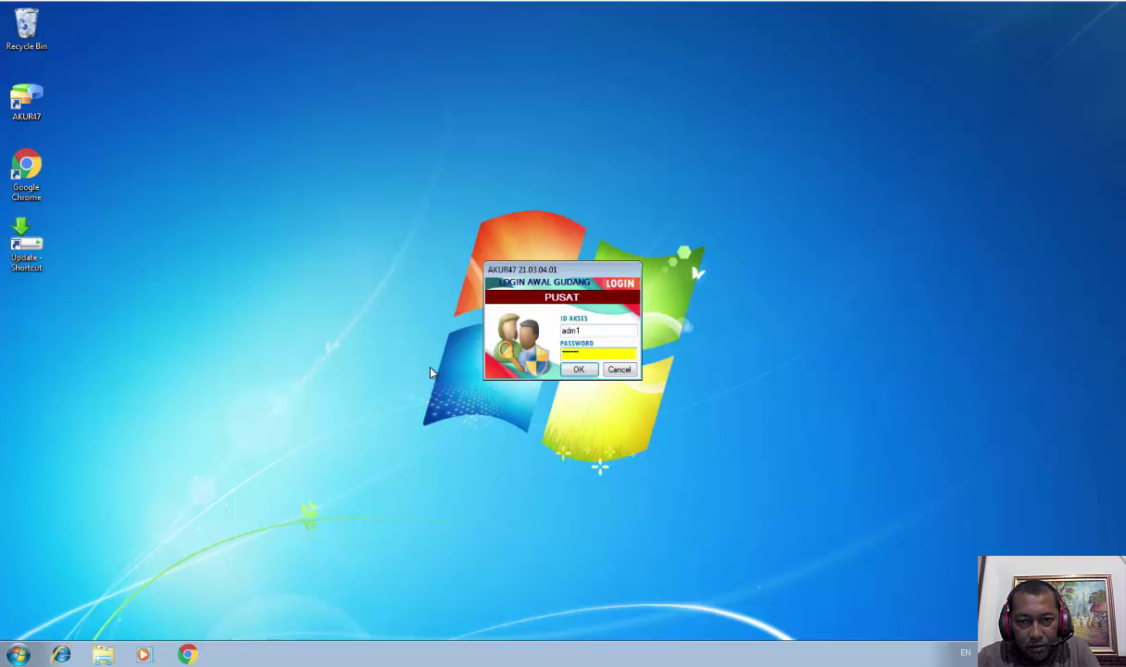
key(Return)
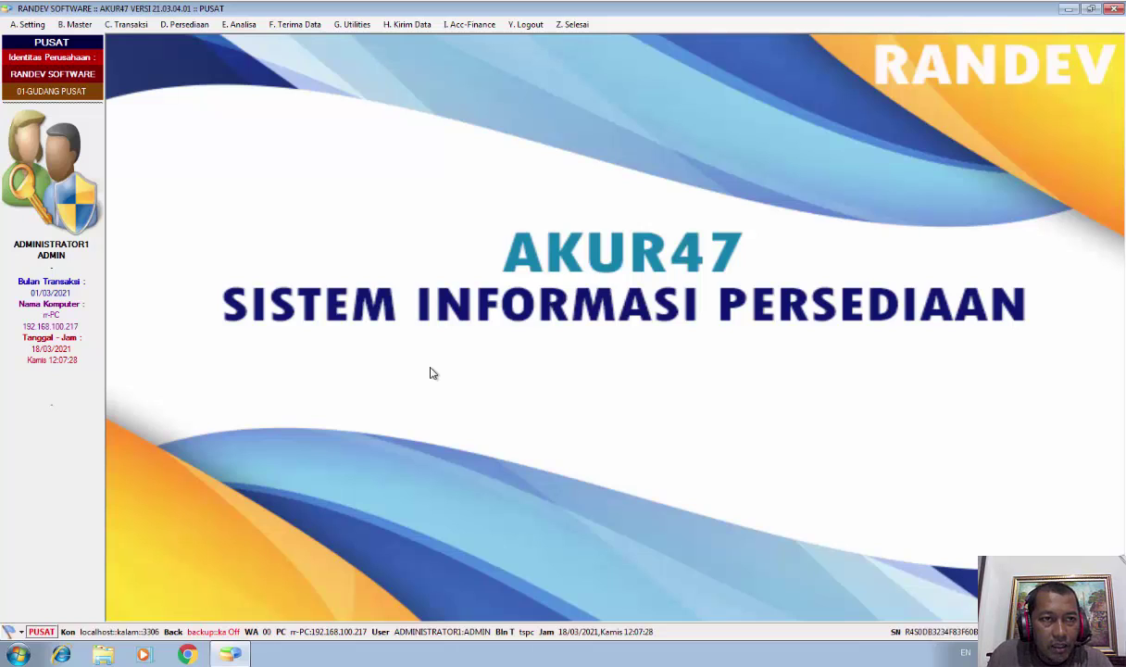
Open the C0801 Daftar Distribusi In list from the Transaksi menu
click(127, 26)
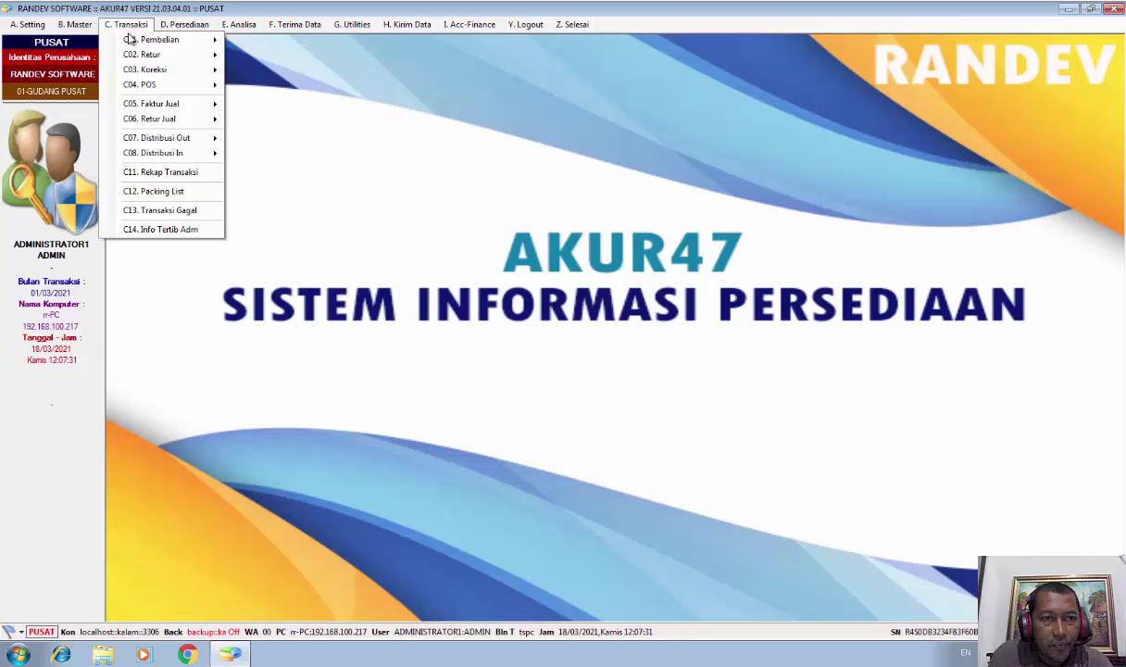
mouse_move(162, 145)
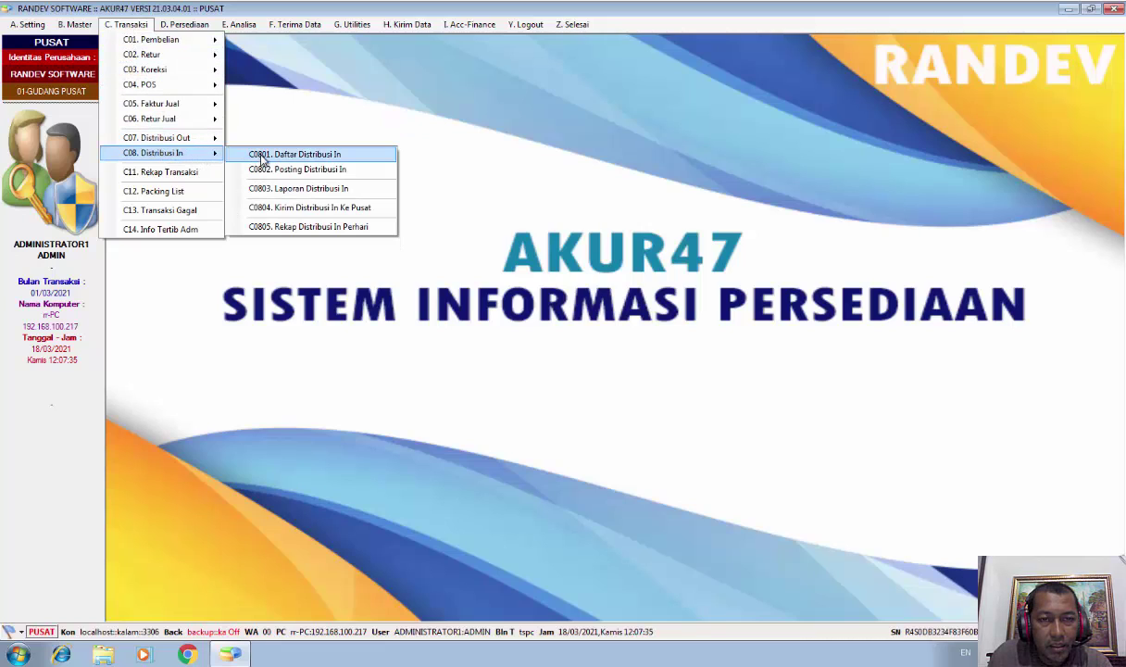
click(334, 159)
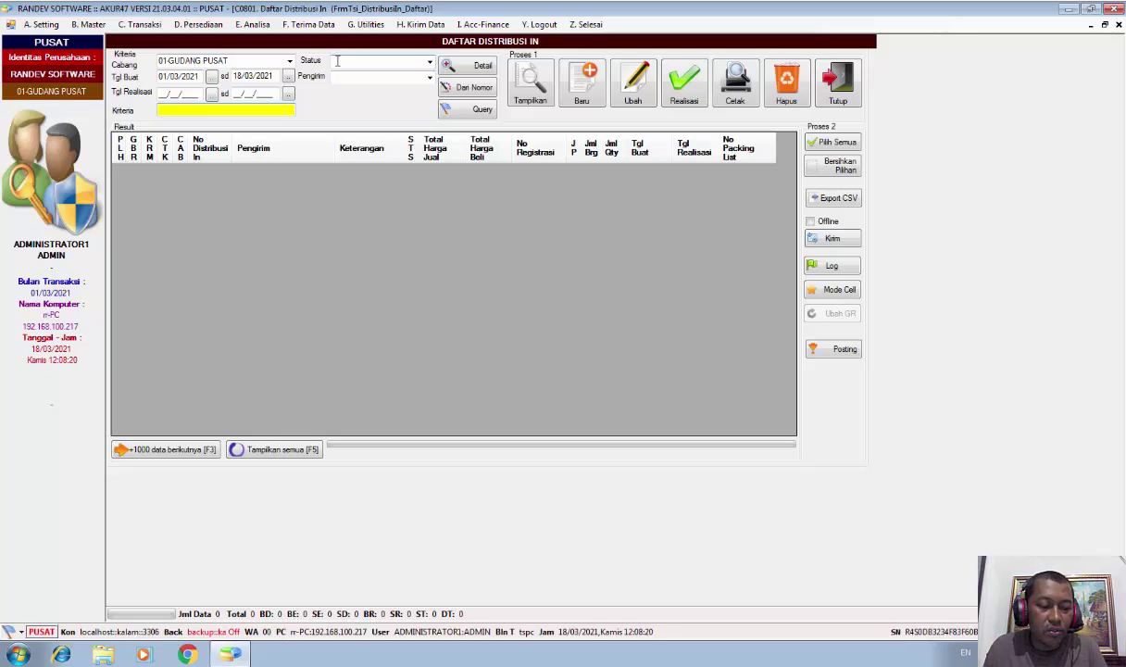
Load incoming distribution C01000002 from 06-RAMAYANA CILEUNGSI by its document number
click(478, 94)
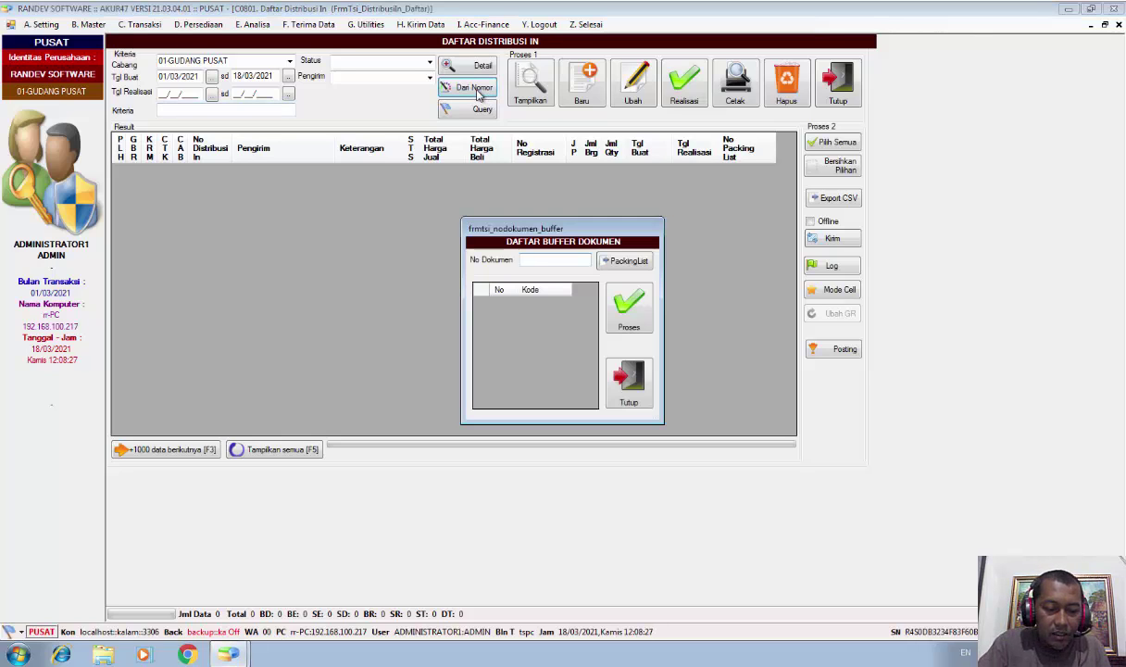
text(c01)
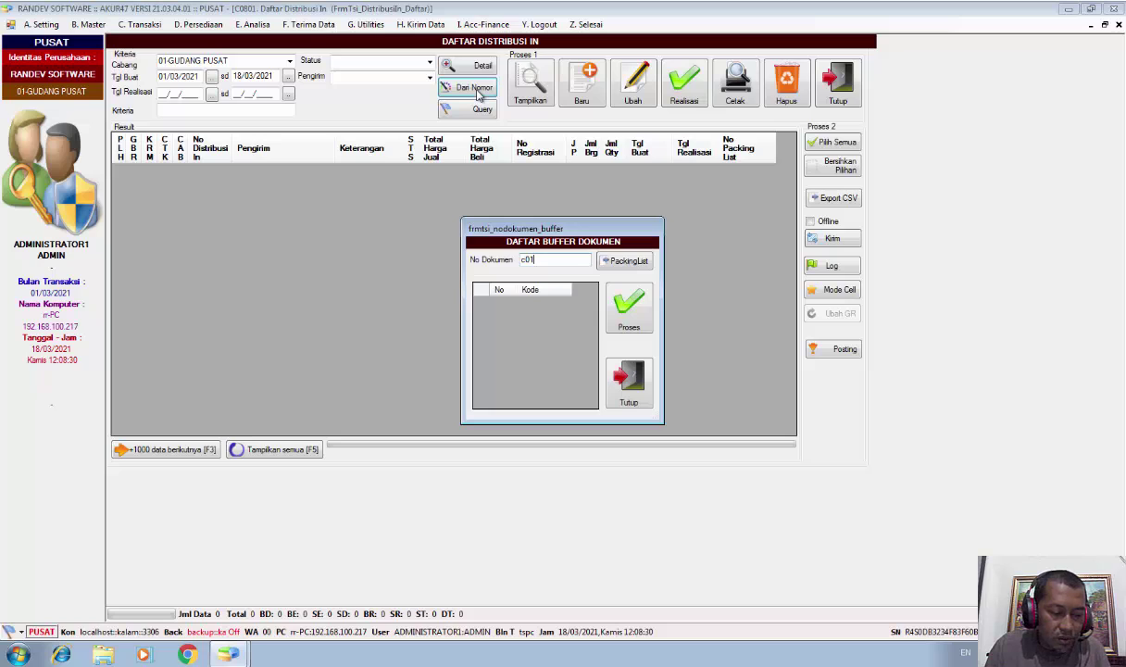
text(00000)
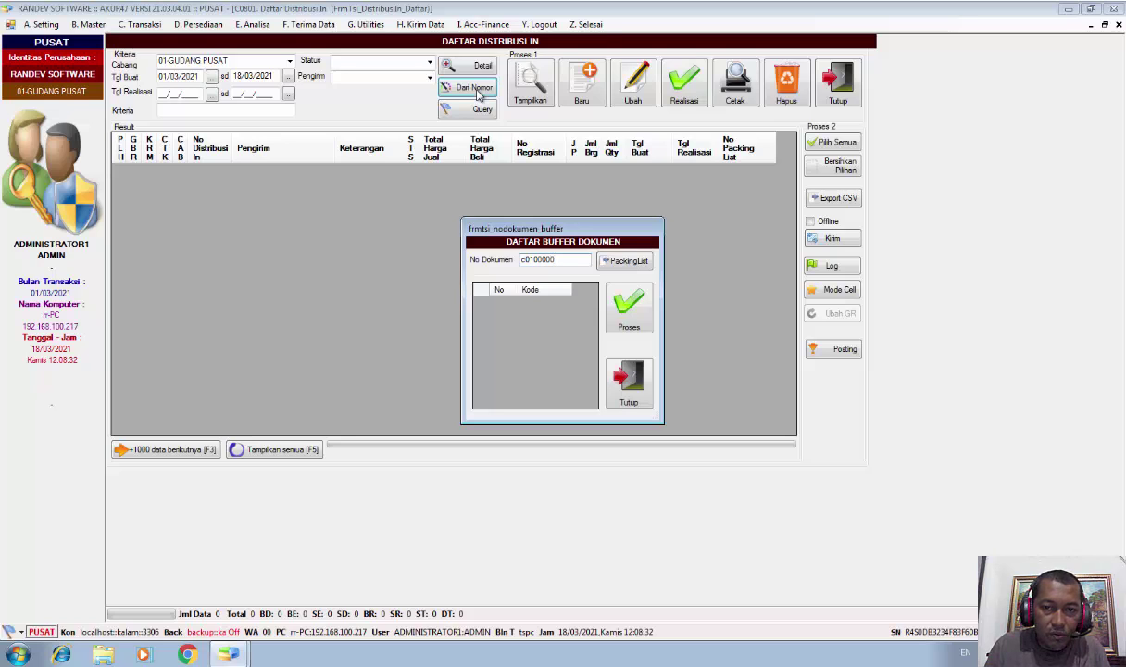
text(02)
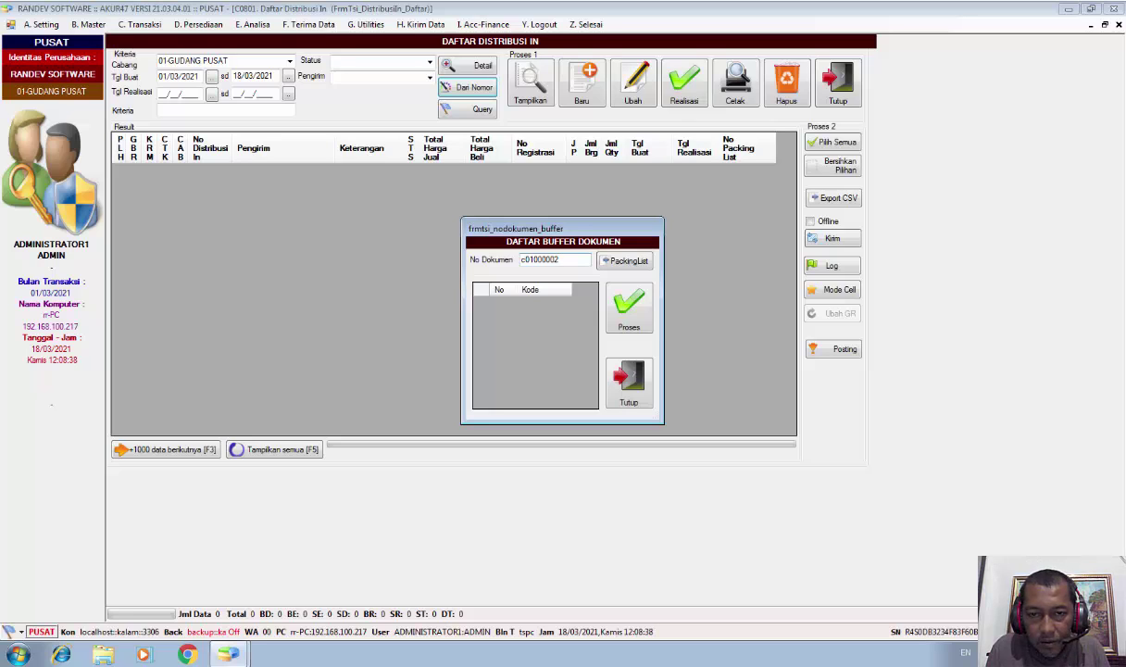
click(534, 259)
key(Return)
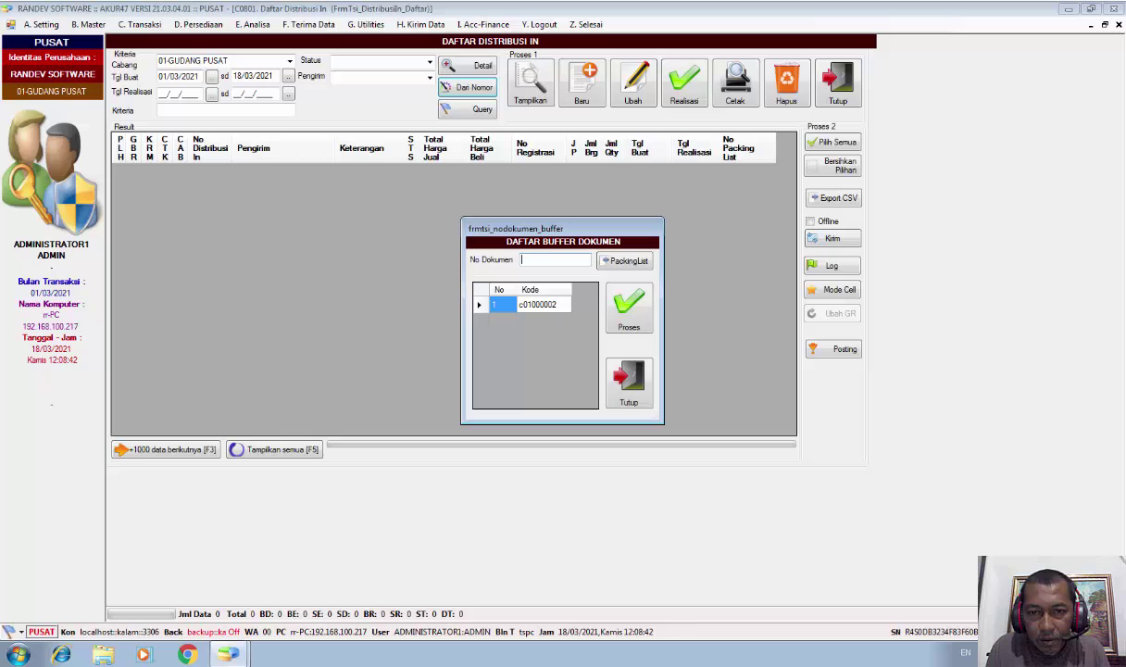
key(Return)
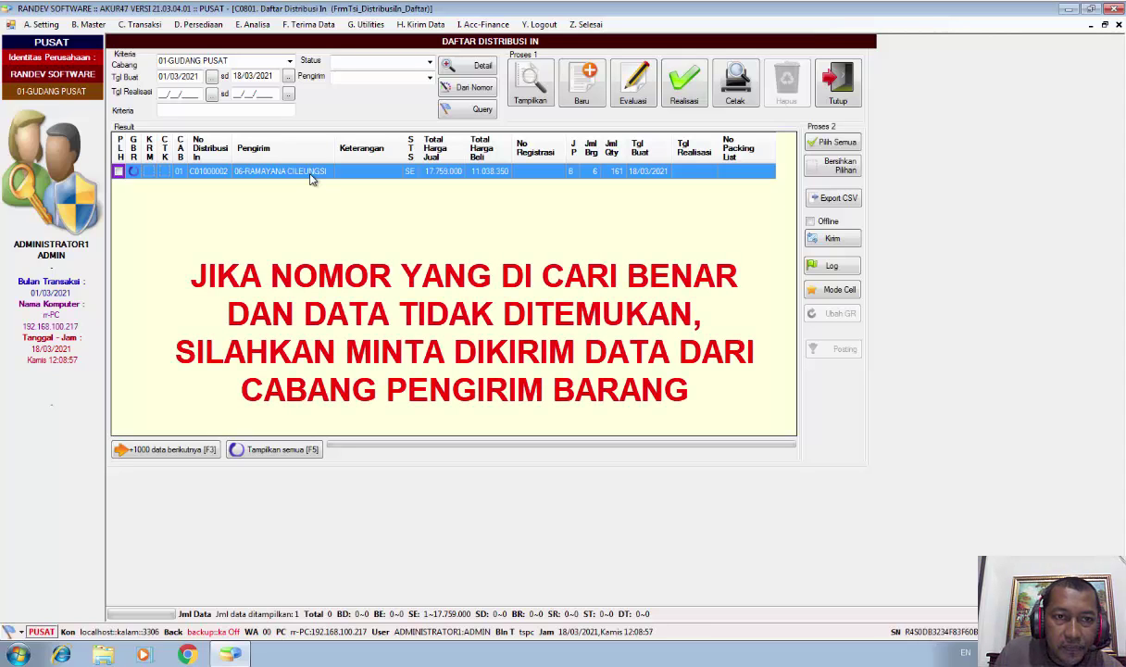
Select the C01000002 row and open its Distribusi In Input realization form
click(312, 179)
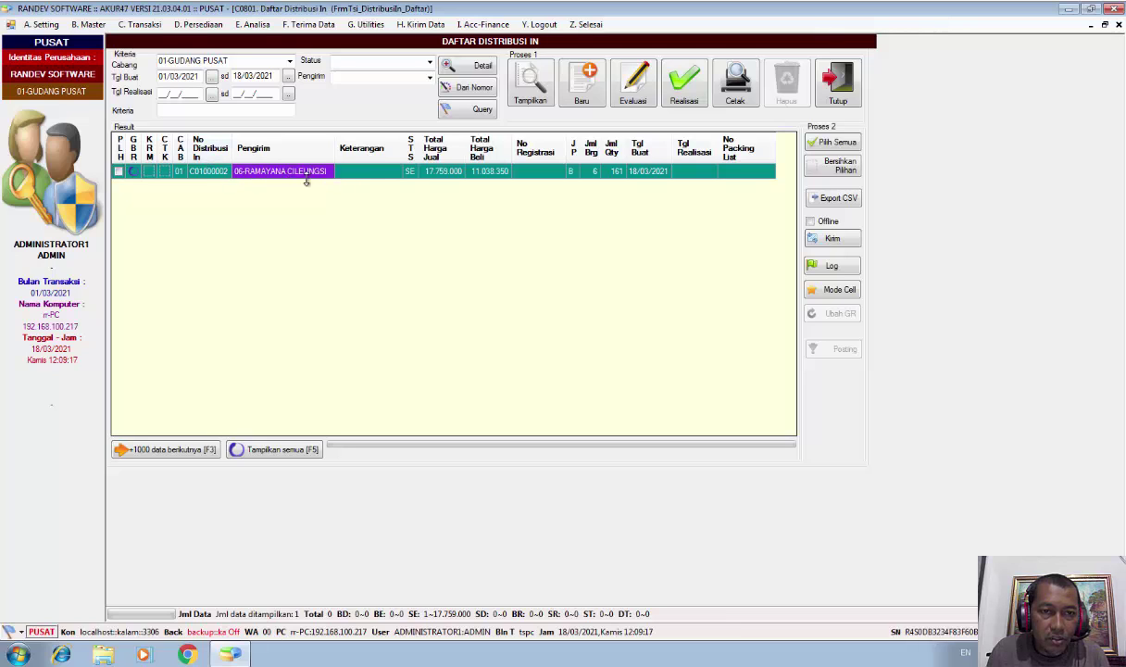
click(687, 92)
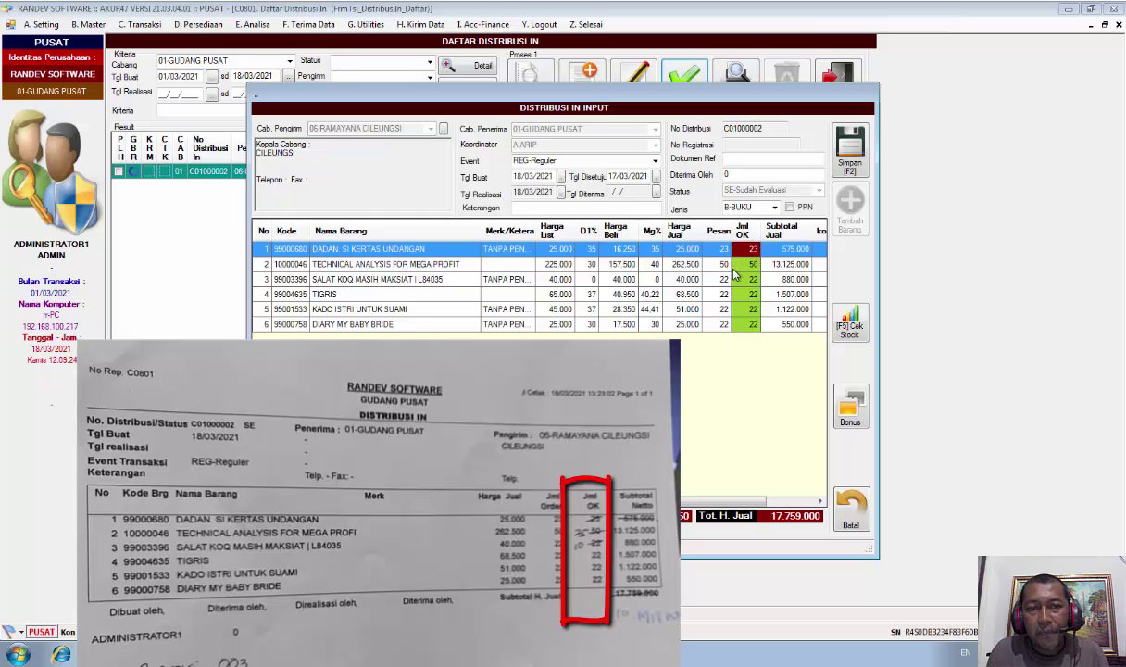
Reposition the realization form and set row 1's Jml OK to 0
click(754, 251)
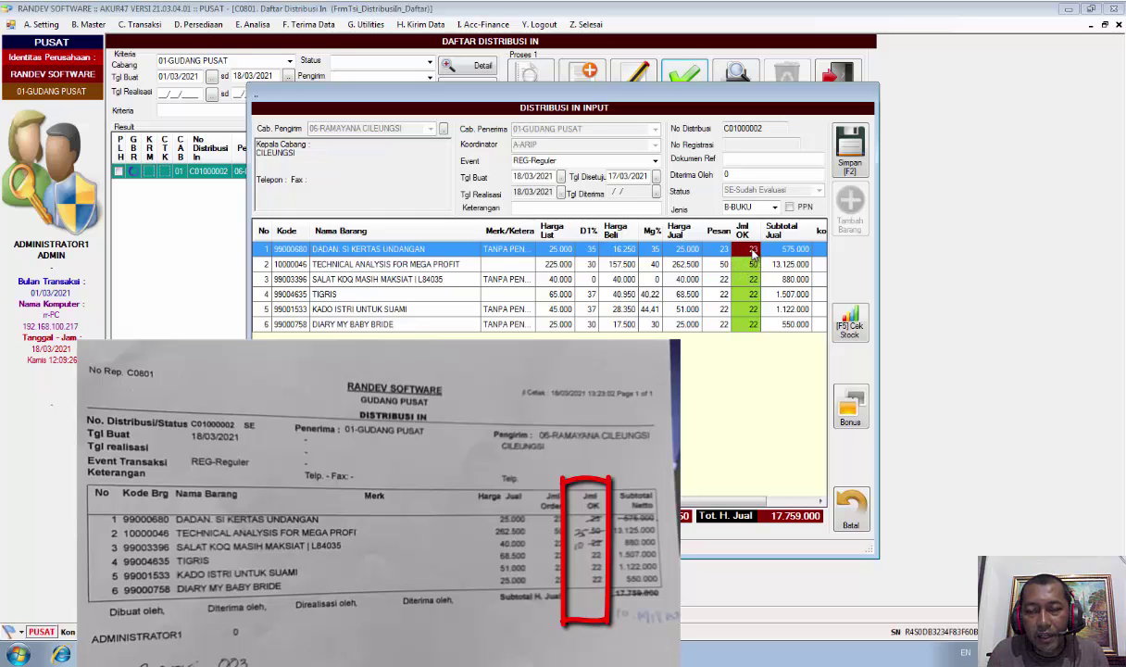
drag(658, 93, 580, 79)
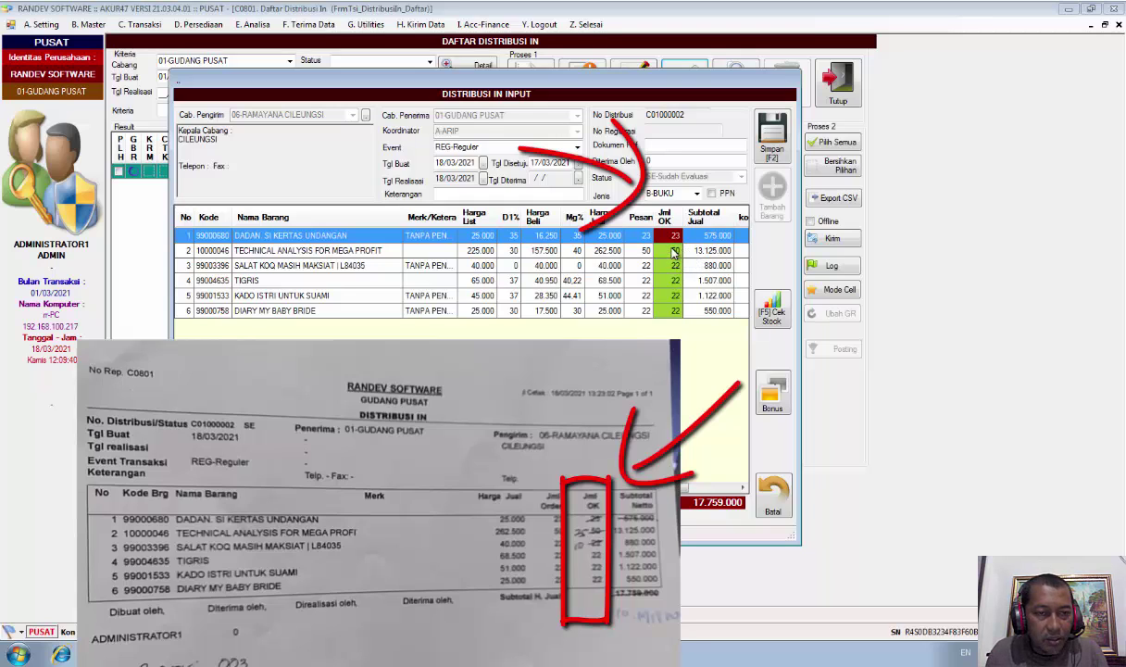
click(268, 235)
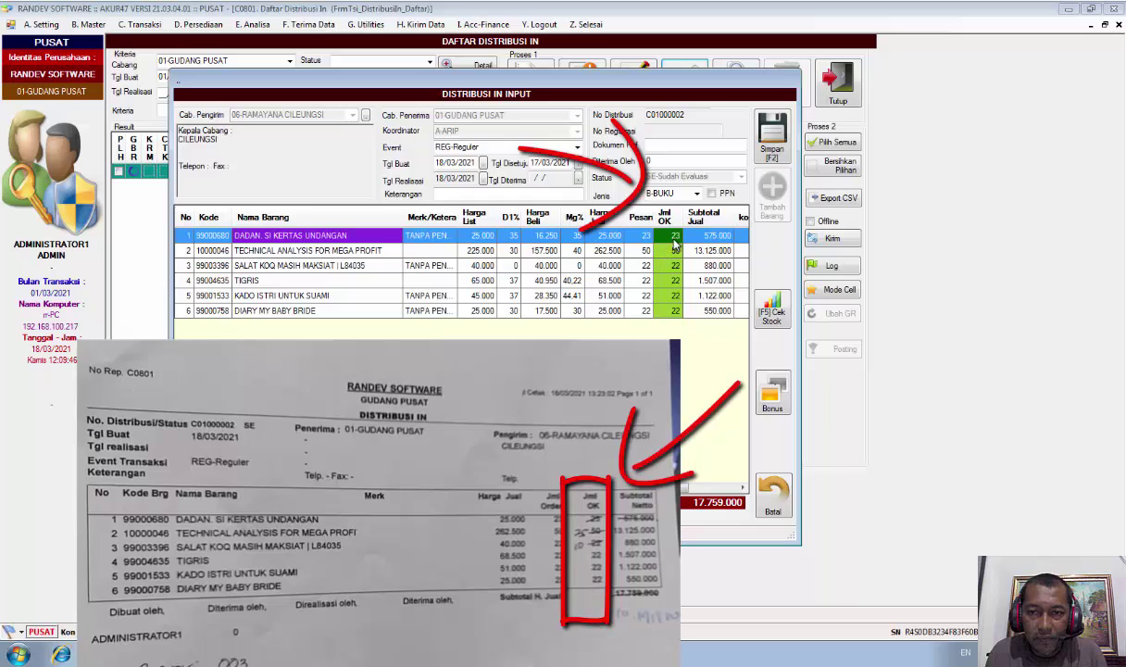
click(674, 240)
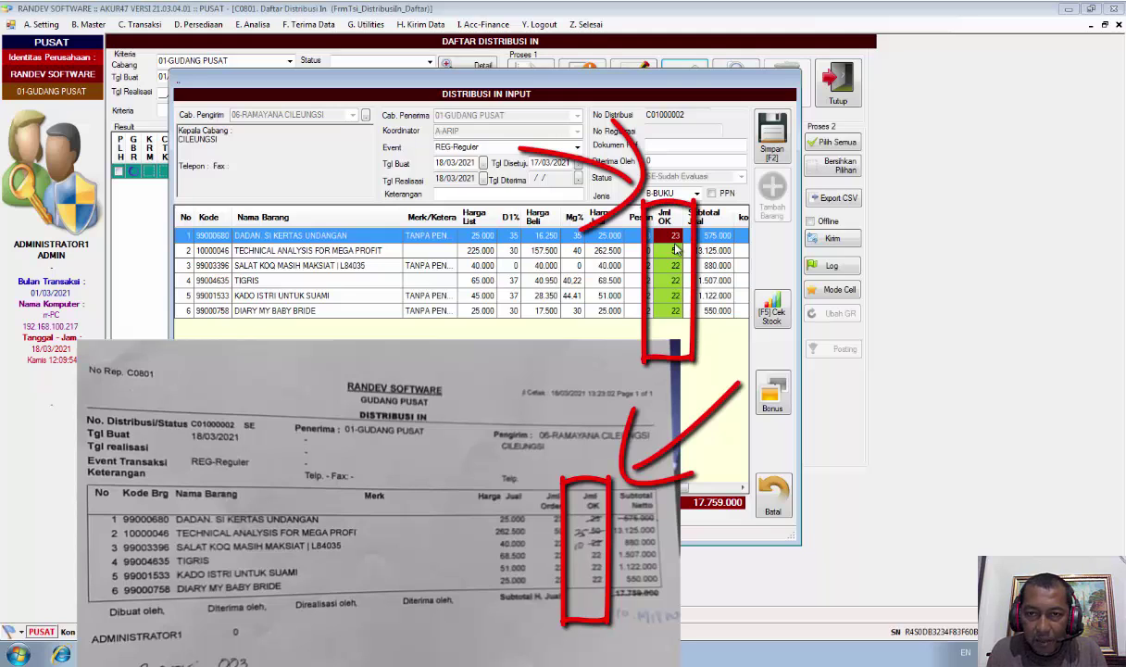
text(0)
click(676, 250)
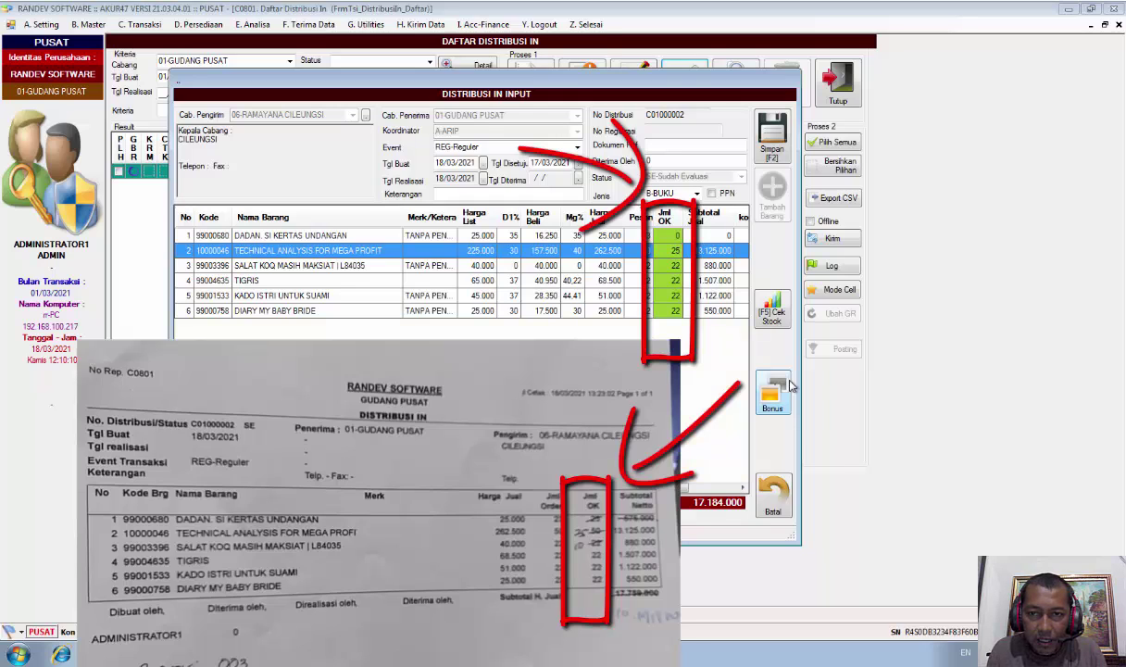
Enter Jml OK 25 and 10 for rows 2 and 3, then review the remaining rows
text(25)
key(Return)
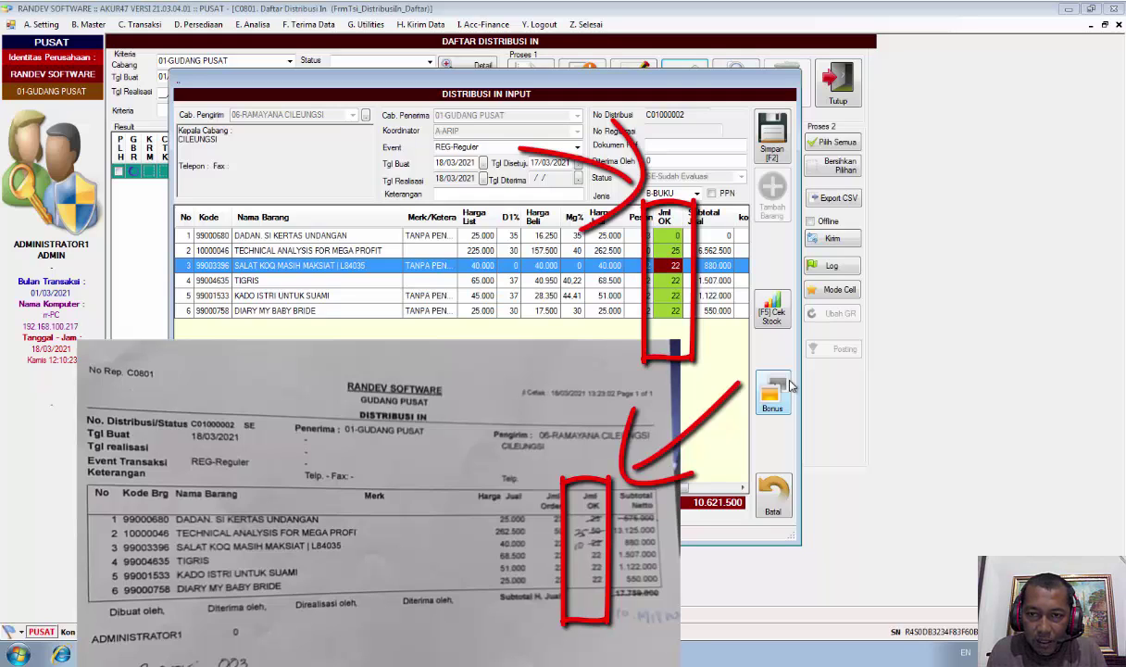
text(10)
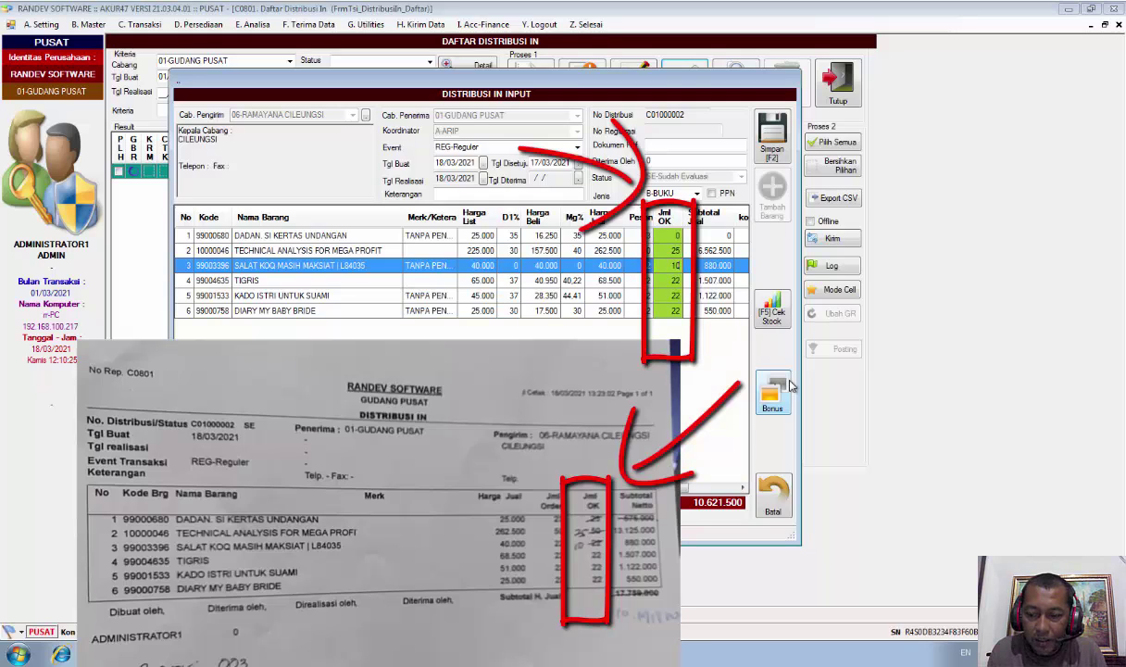
key(Return)
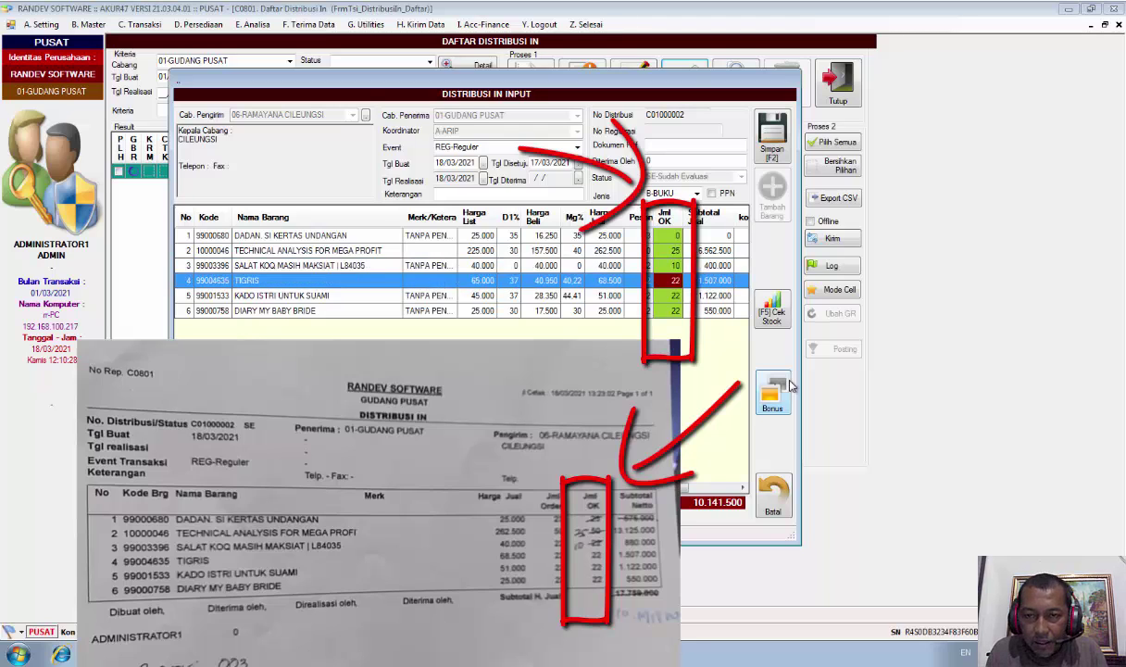
key(Return)
key(Up)
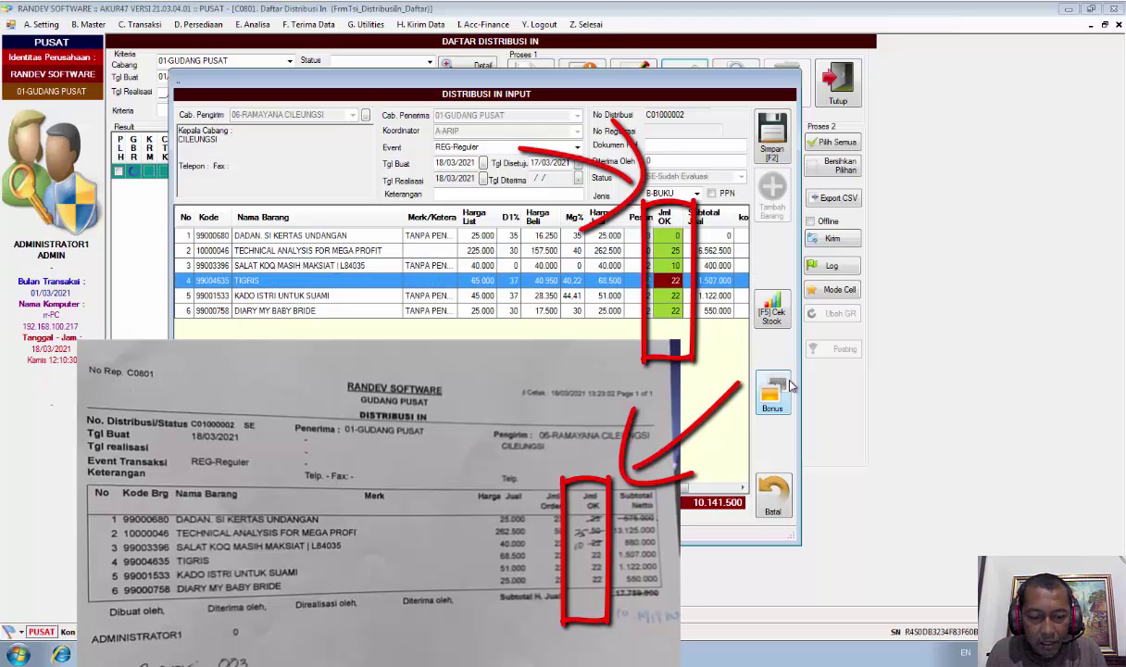
key(Down)
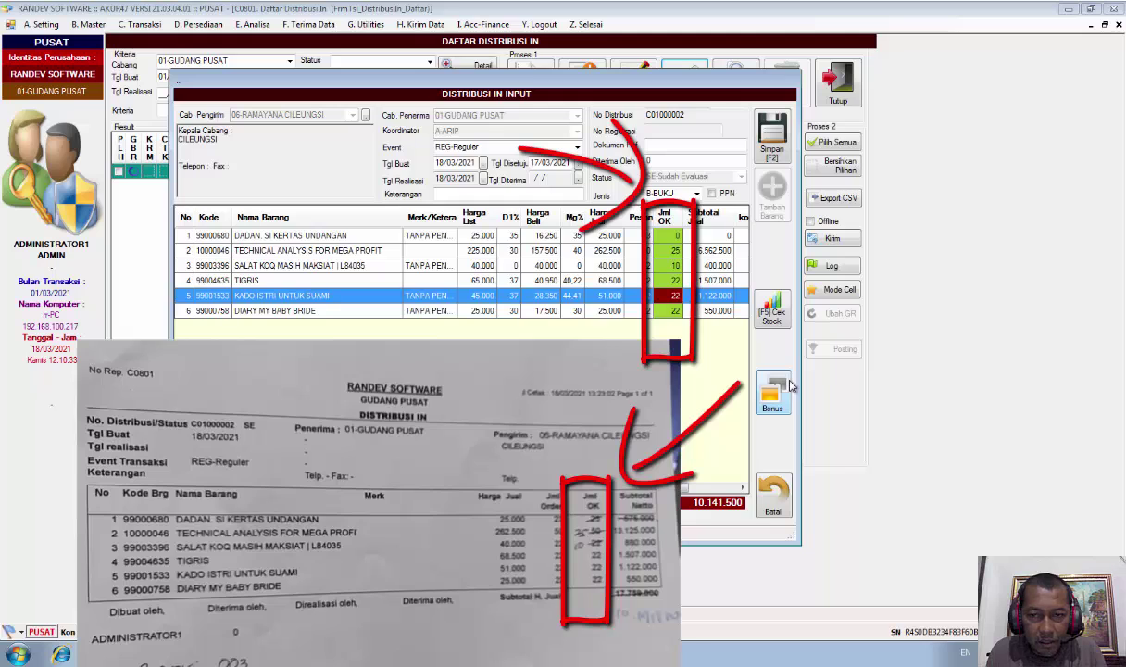
key(Down)
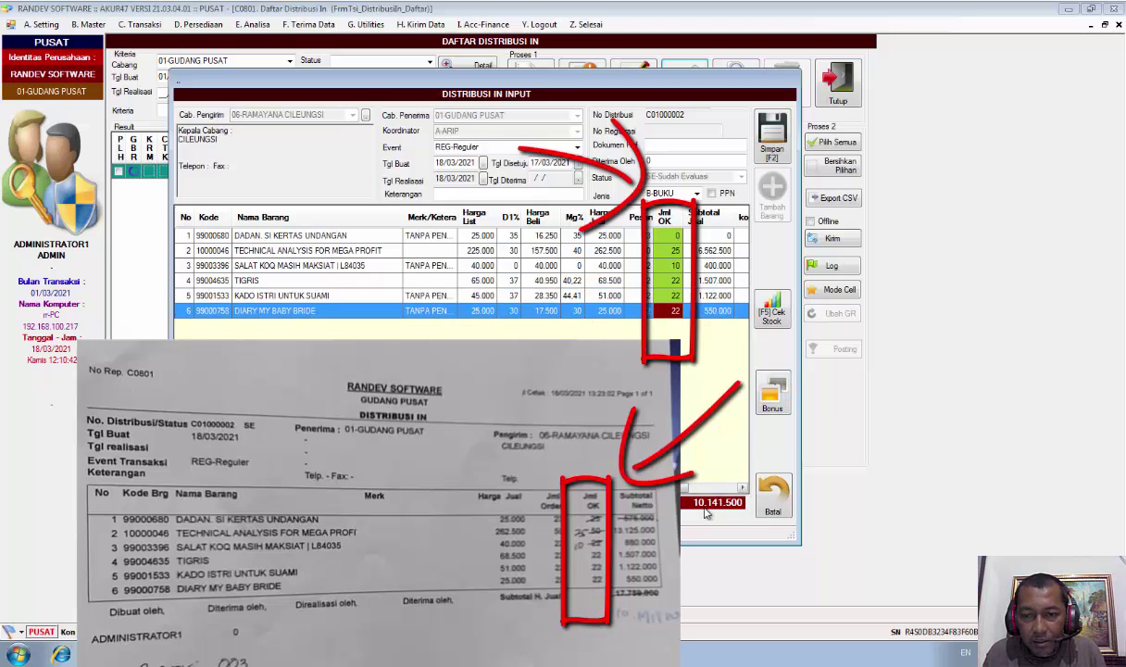
mouse_move(684, 484)
mouse_down()
mouse_move(711, 478)
mouse_move(713, 523)
mouse_move(695, 459)
mouse_up()
mouse_move(622, 552)
mouse_down()
mouse_move(588, 573)
mouse_move(659, 633)
mouse_move(639, 556)
mouse_up()
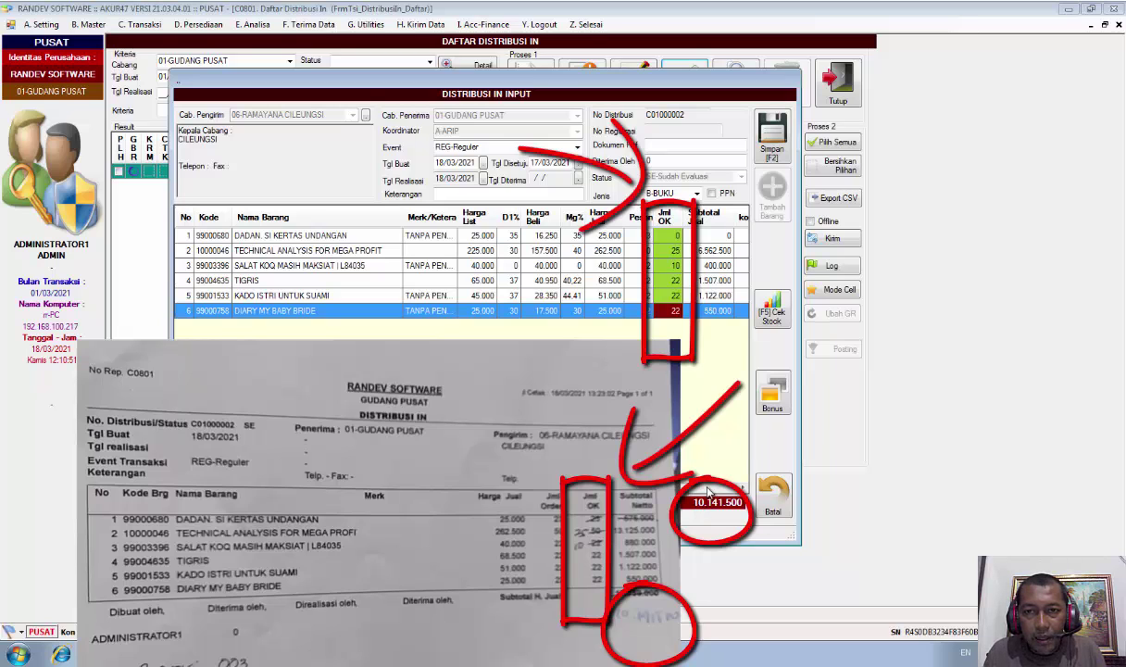
Save C01000002 with Simpan [F2] to bring up the Konfirmasi Realisasi dialog
click(775, 148)
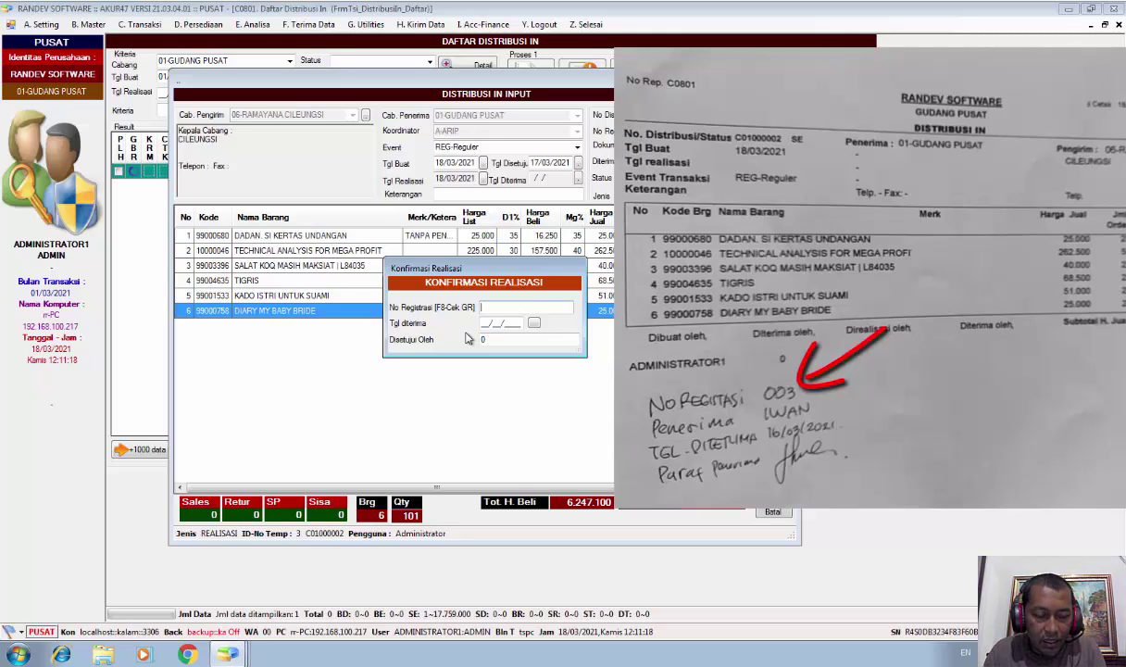
Enter registration number AC012103003 and receipt date 18/03/2021
text(AC)
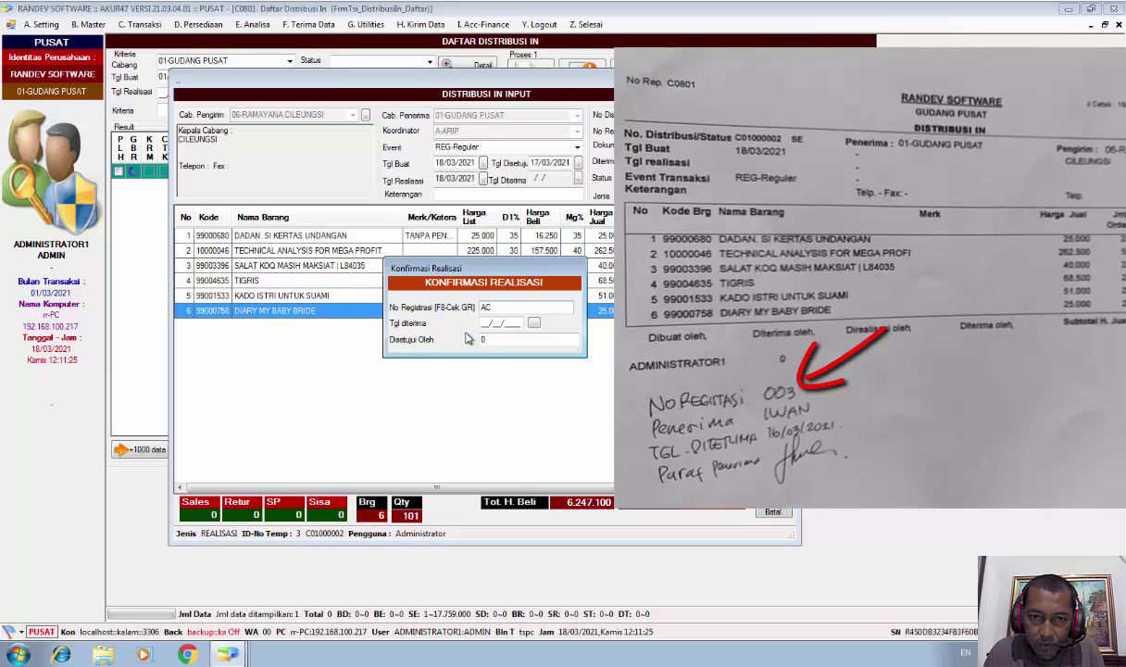
text(01)
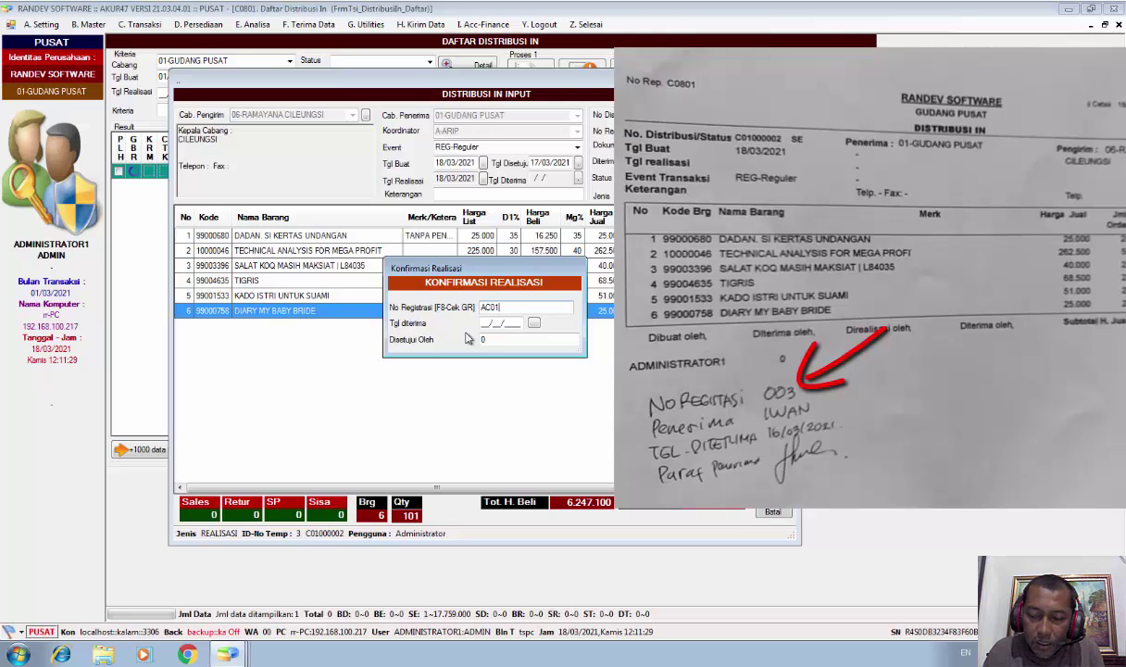
text(21)
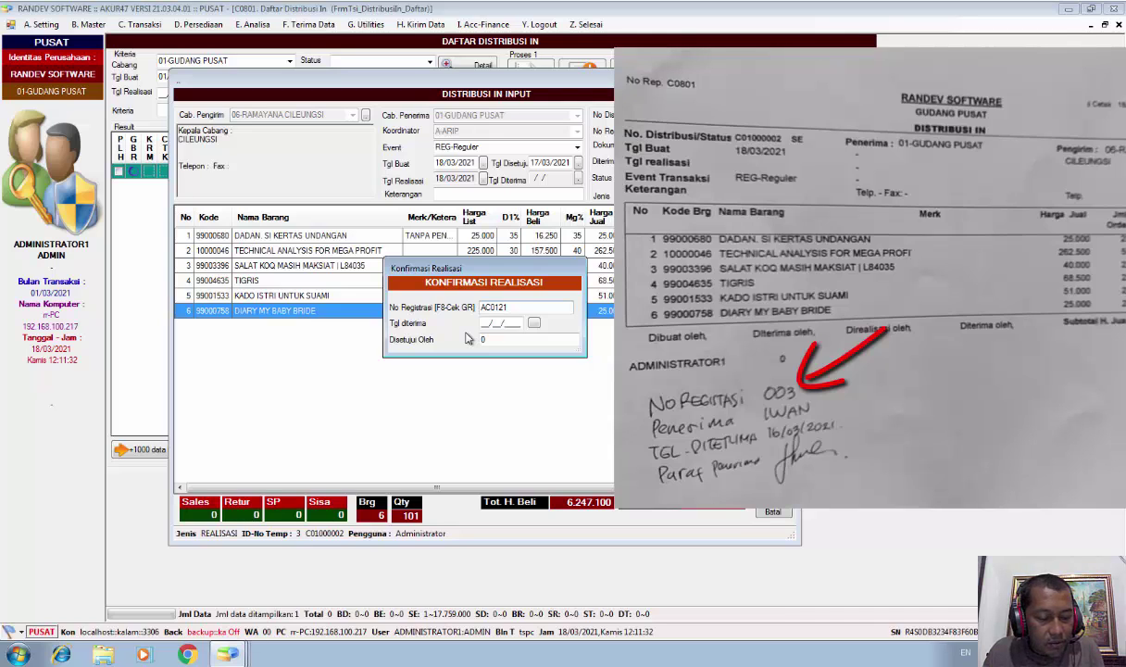
text(03)
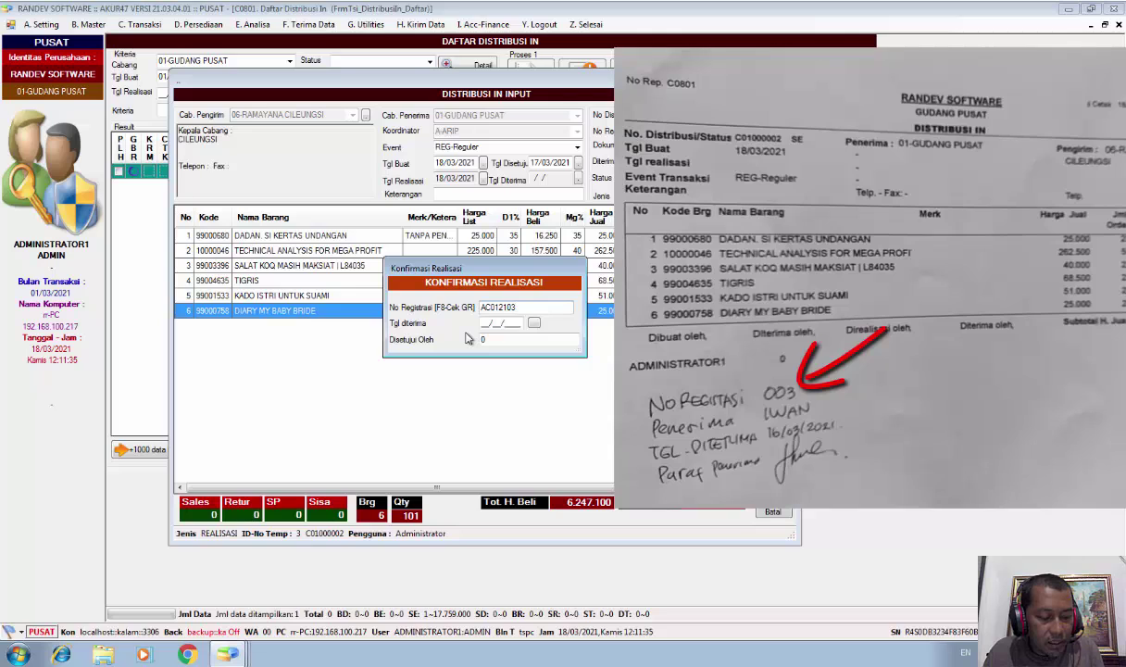
text(003)
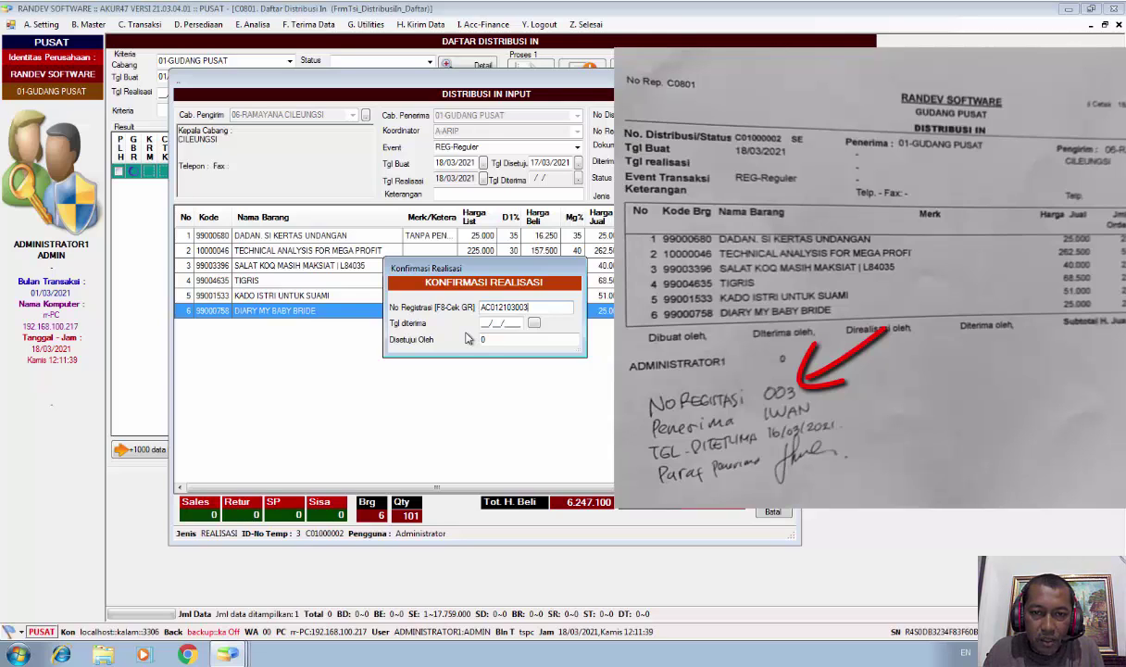
key(Return)
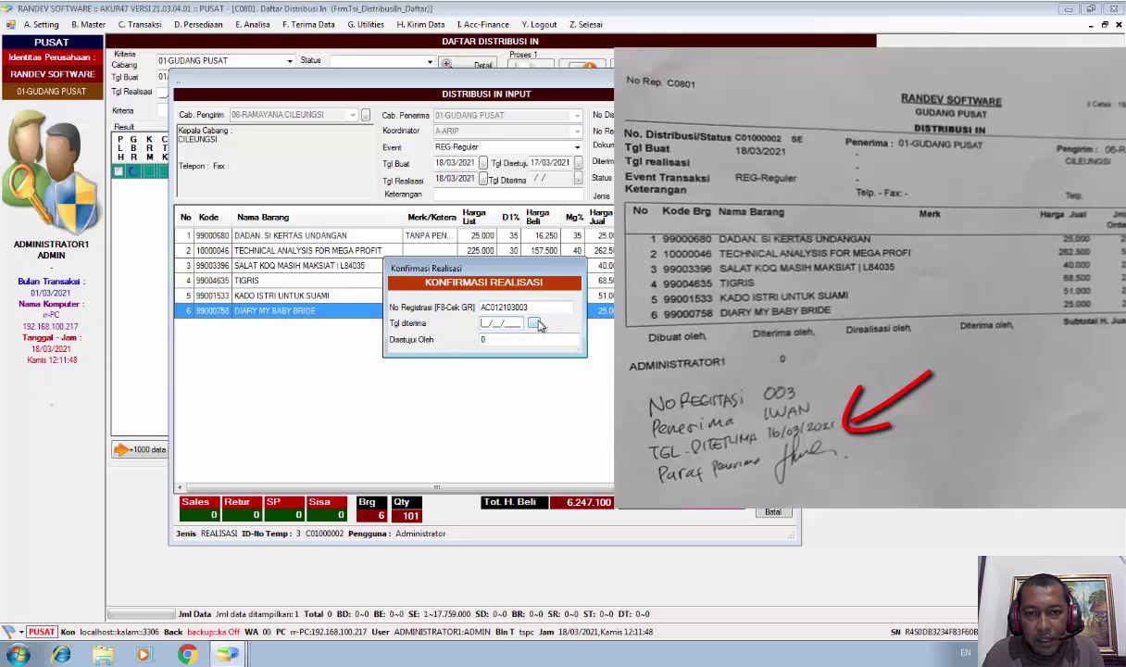
click(535, 322)
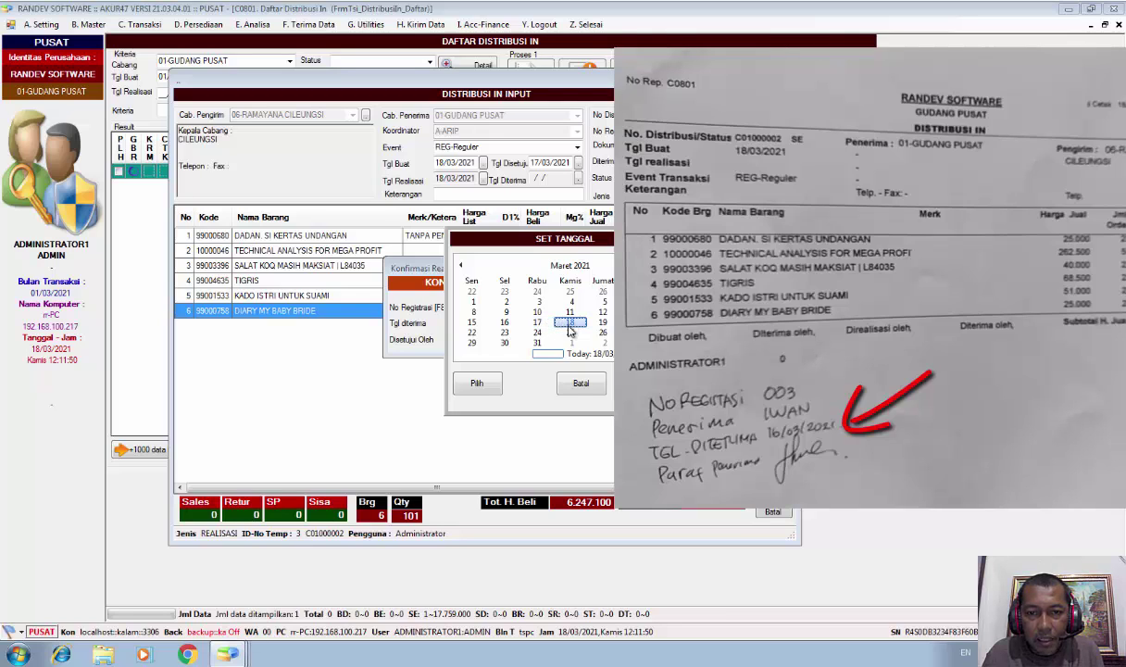
click(492, 383)
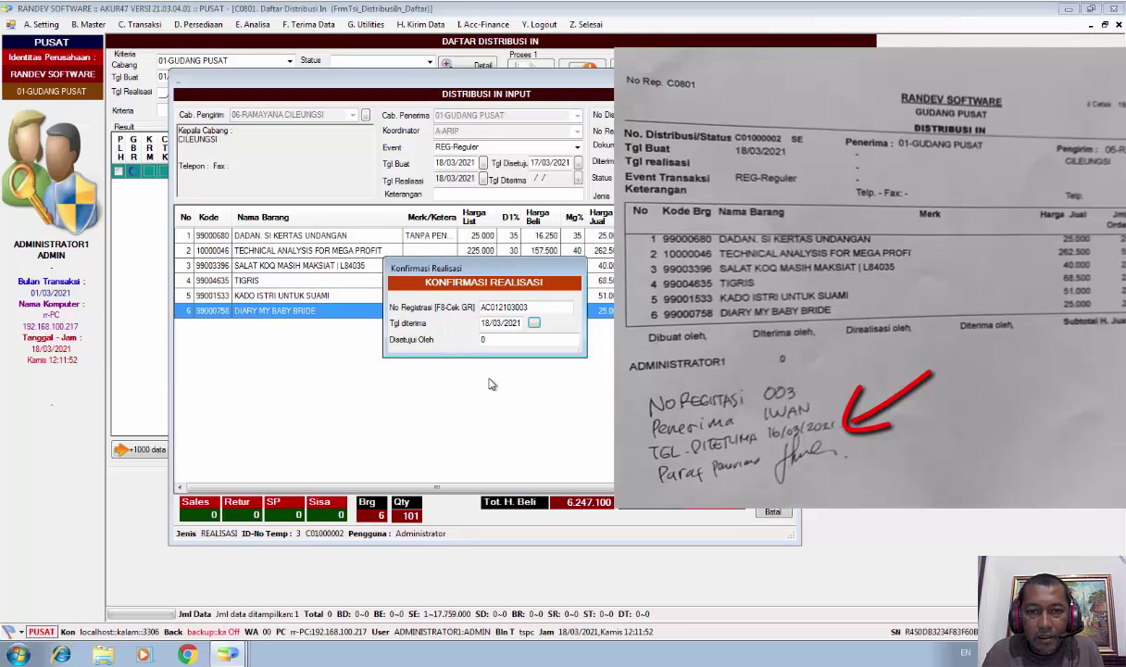
key(Tab)
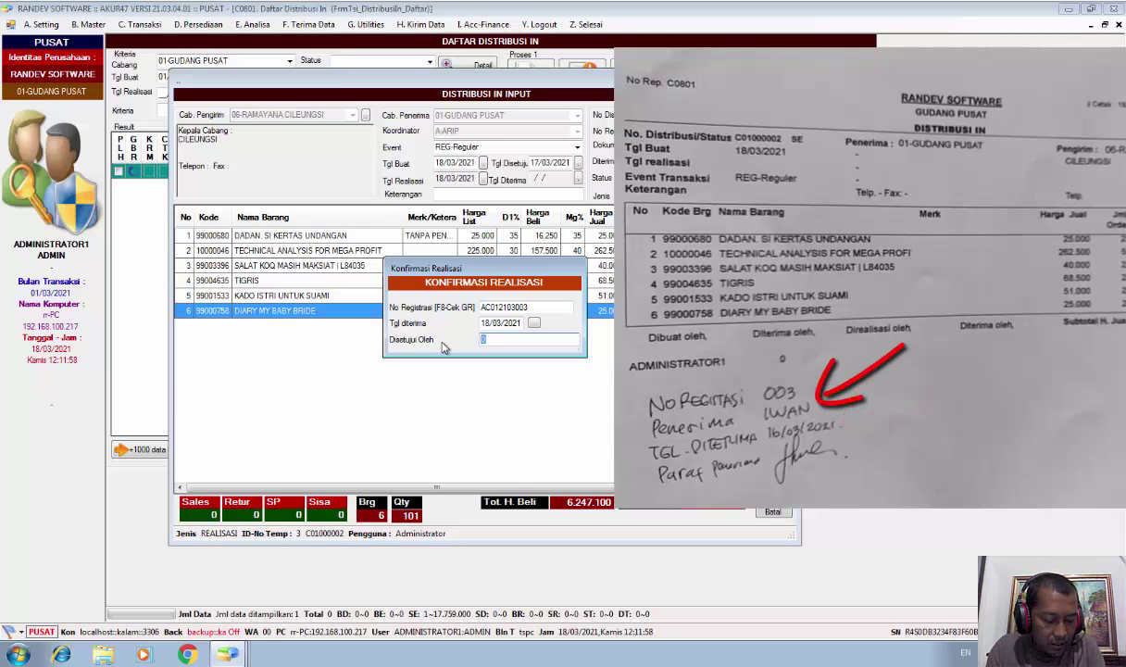
Enter the receiver as approver, run the realization and acknowledge the success message
text(IWA)
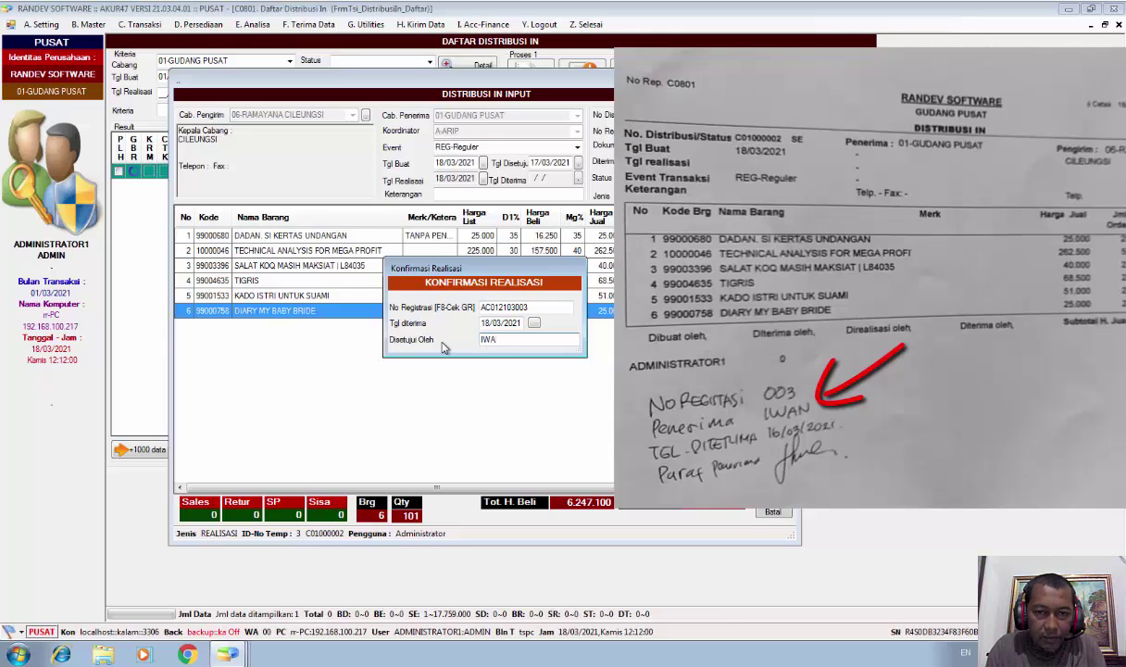
text(N)
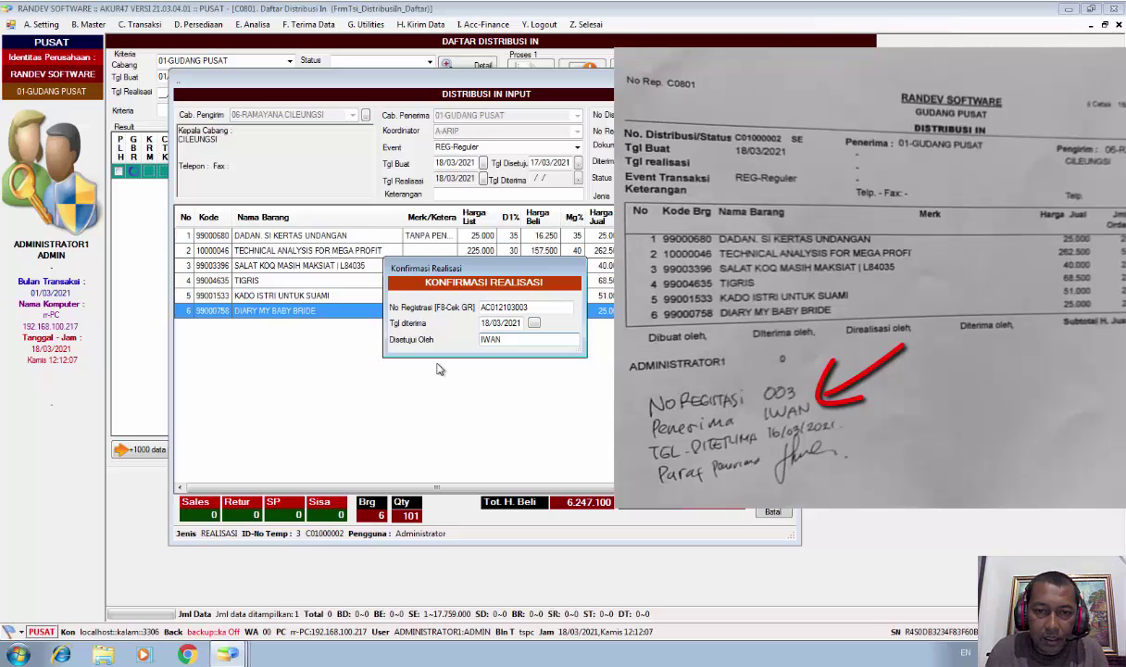
key(Return)
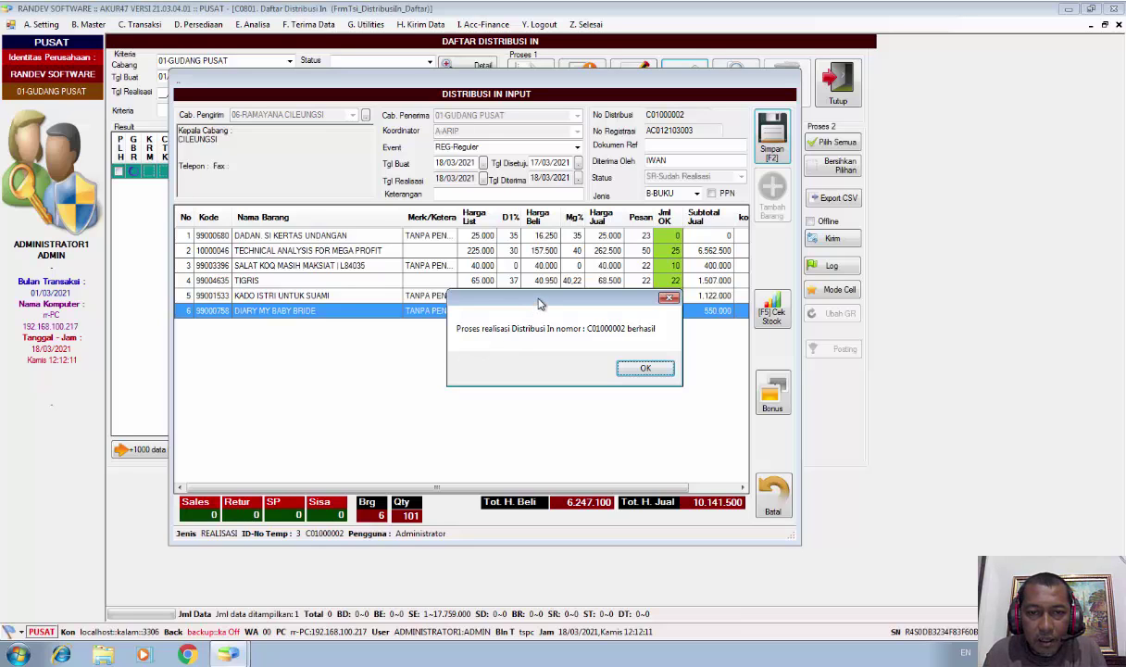
drag(511, 297, 459, 291)
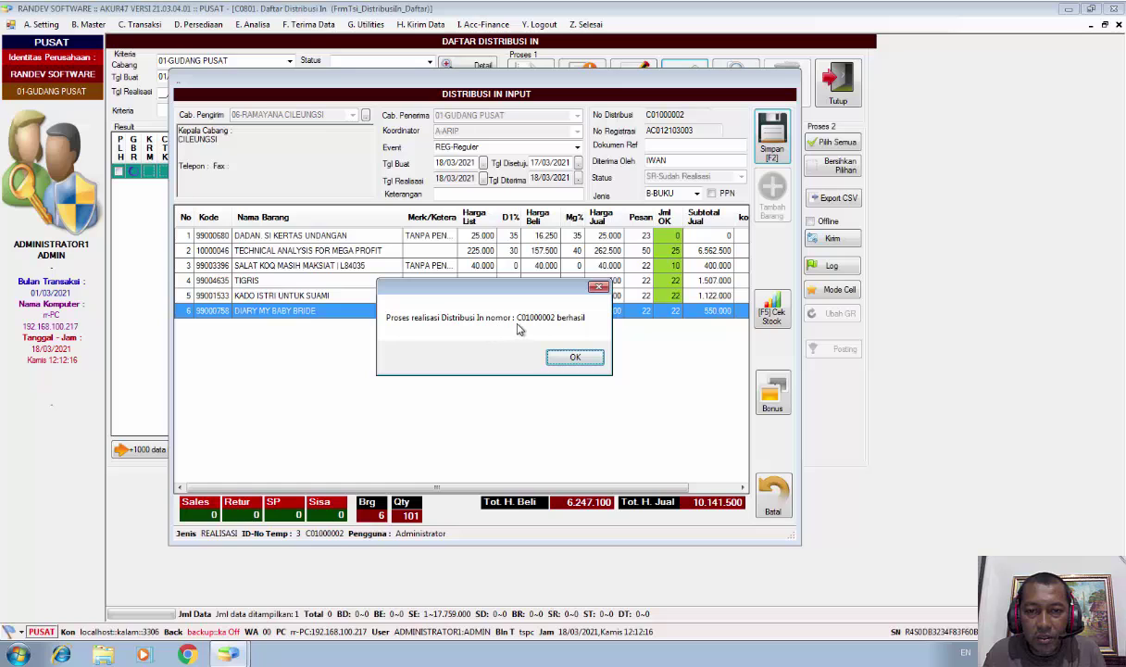
click(574, 359)
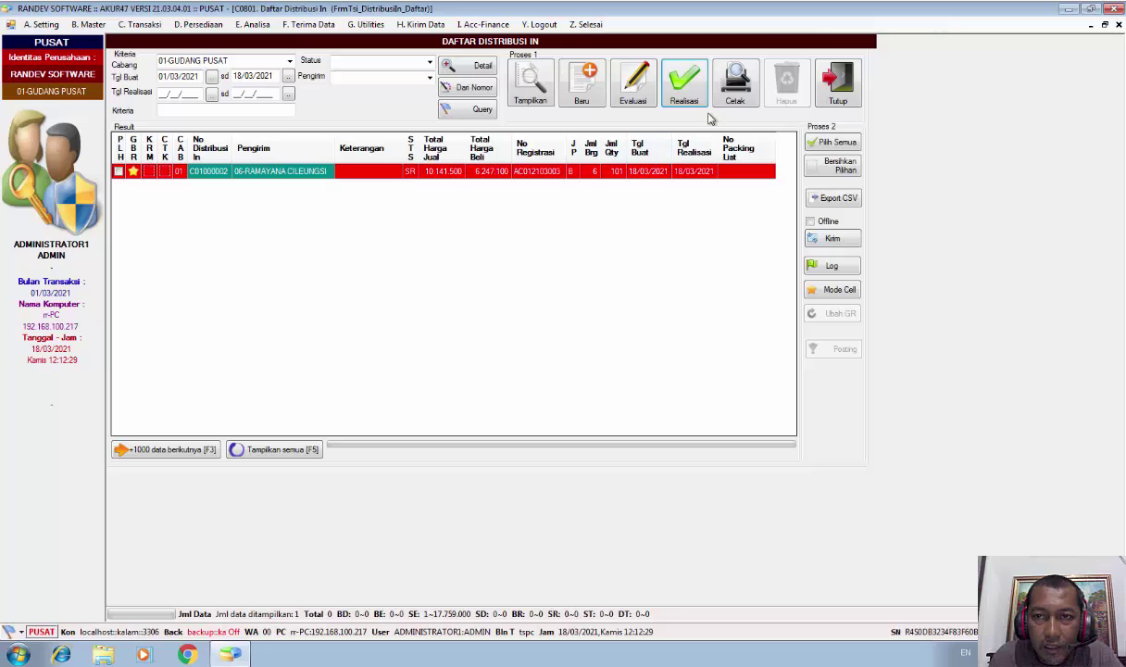
Print the realized C01000002 document and view the report preview at 150% zoom
click(732, 98)
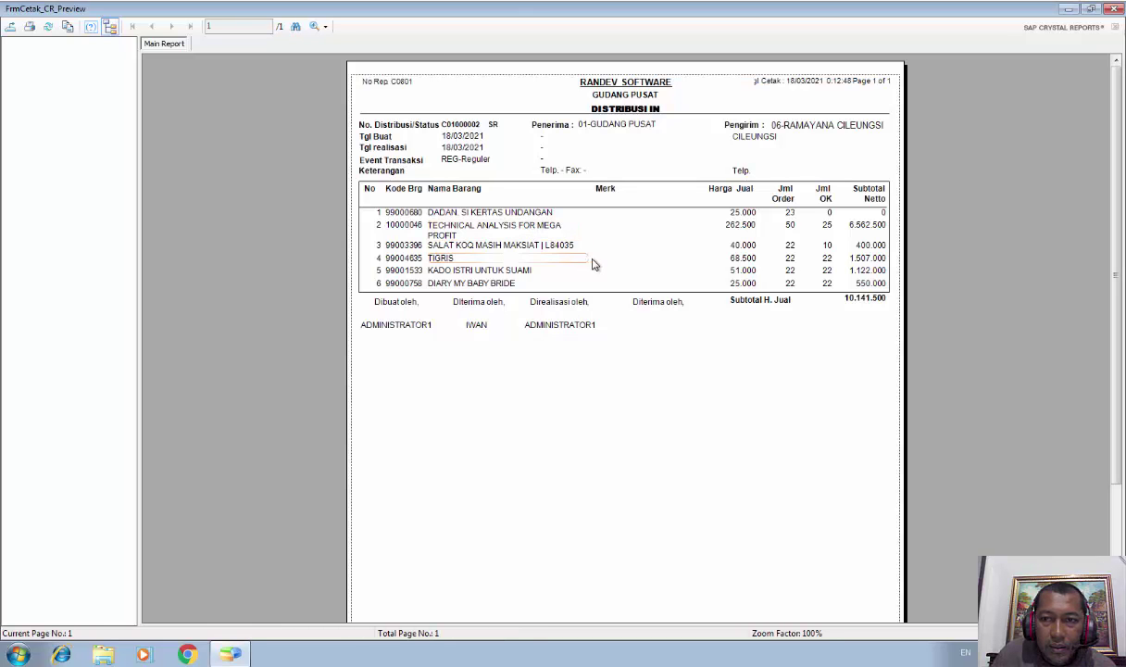
click(829, 215)
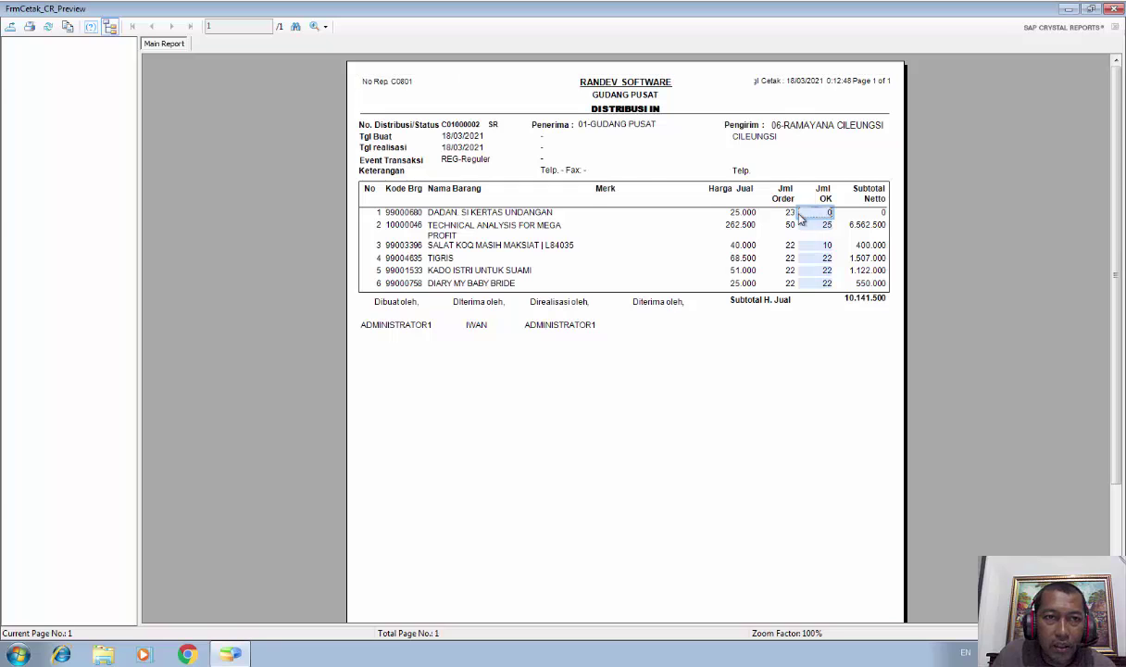
click(324, 27)
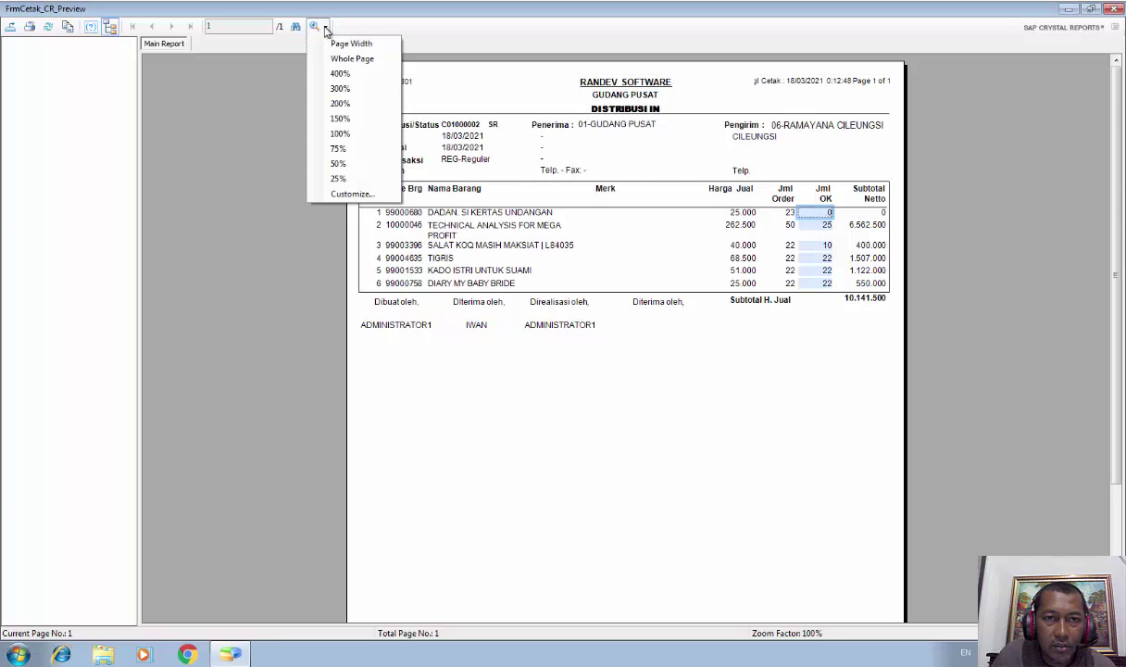
click(340, 118)
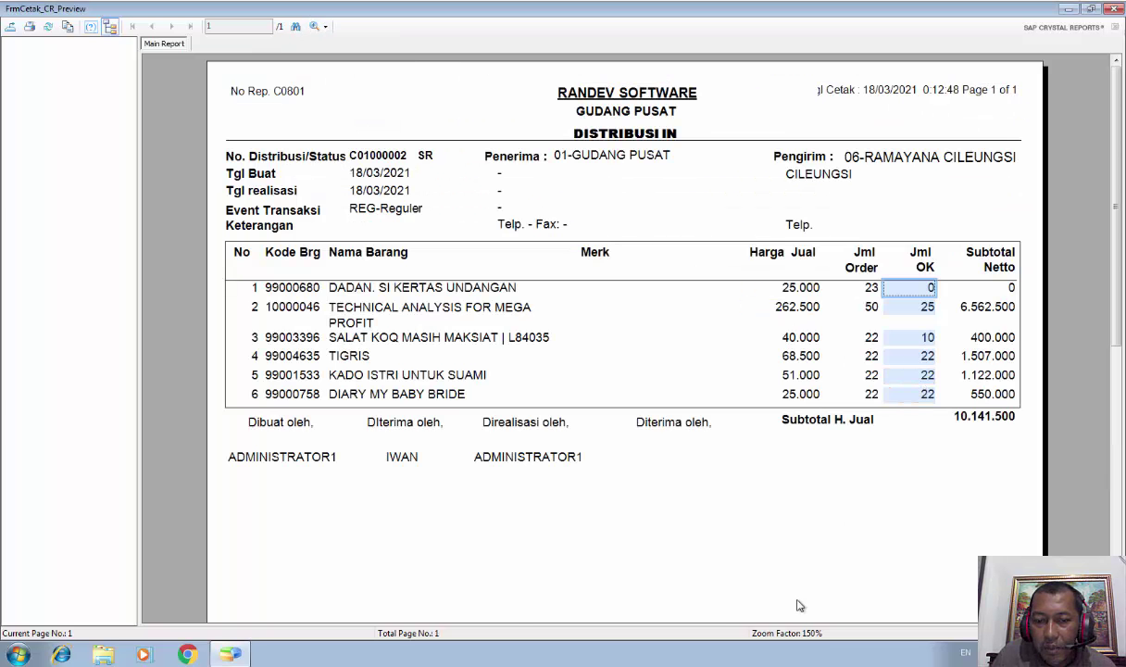
Compare the Jml Order, Jml OK and Subtotal Netto values, then close the preview
click(873, 290)
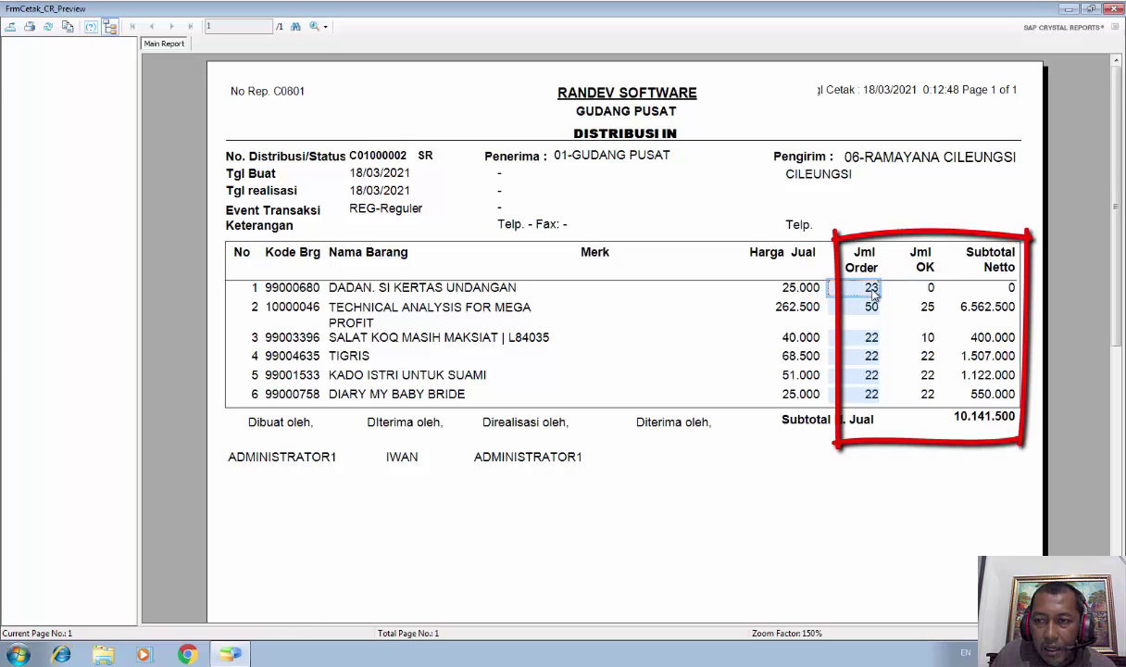
click(930, 291)
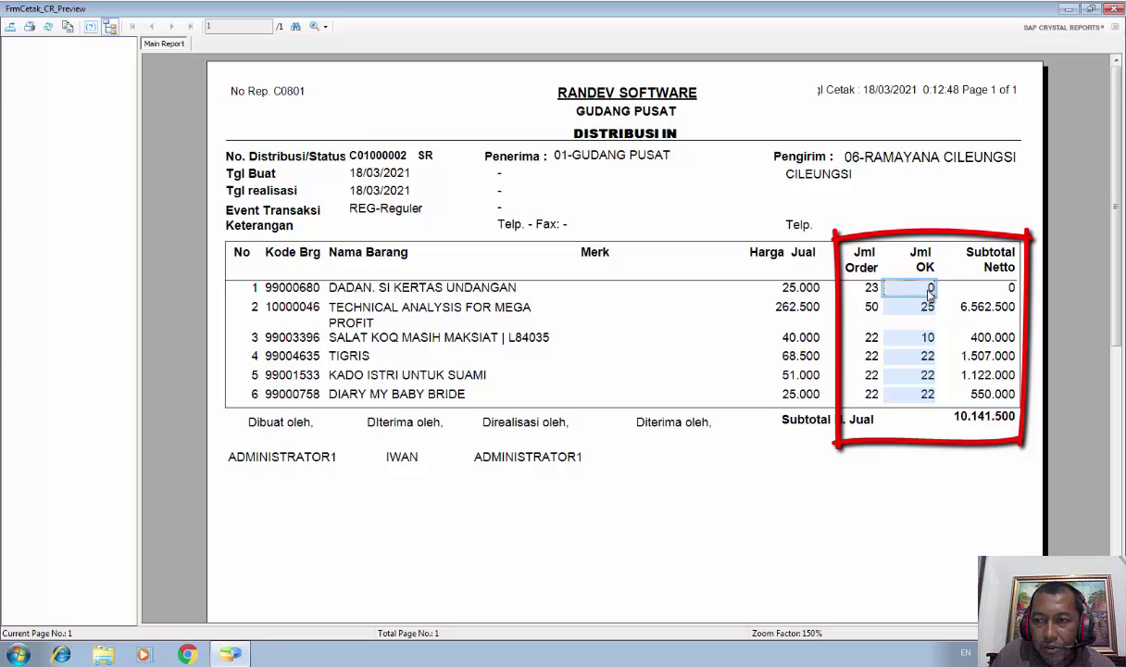
click(990, 291)
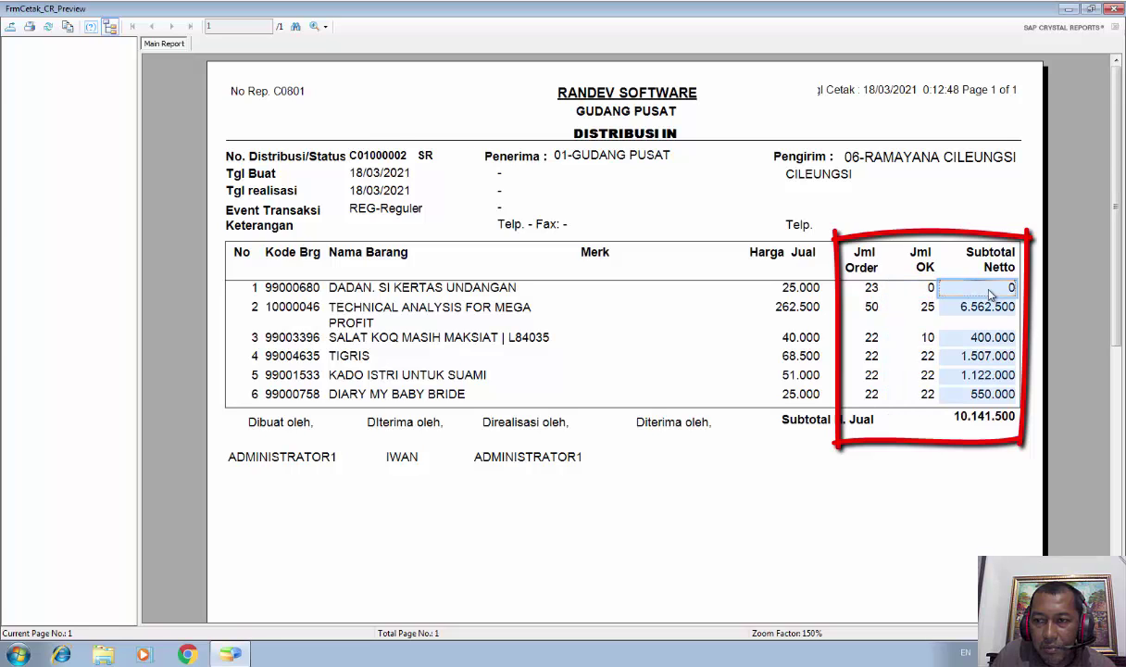
click(873, 309)
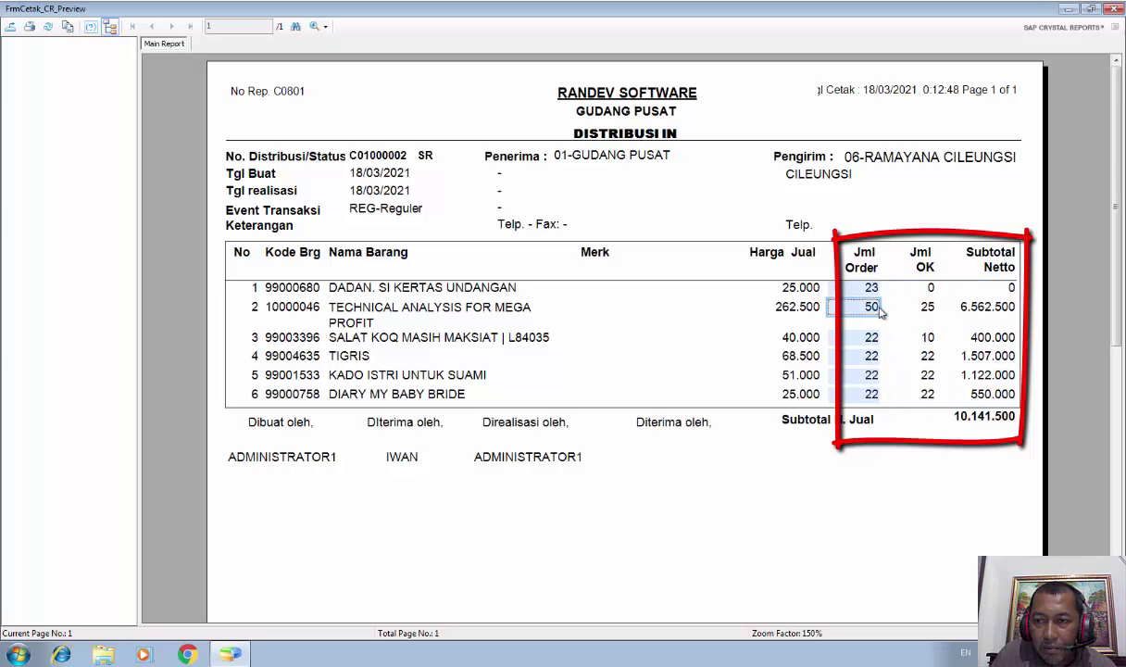
click(928, 315)
click(941, 305)
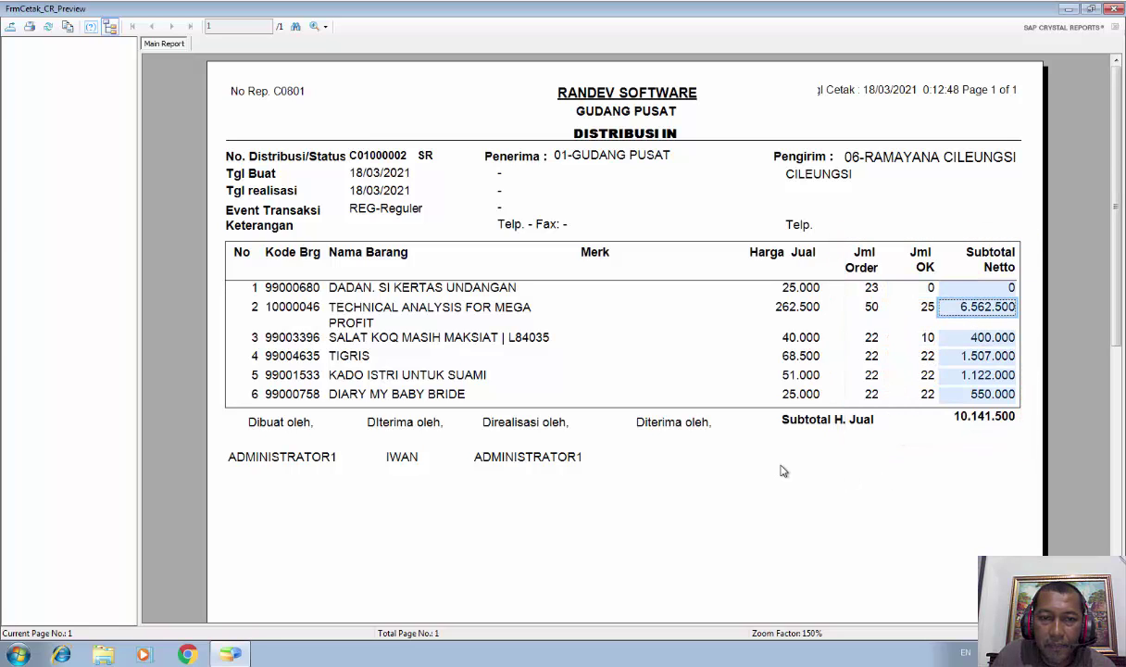
scroll(754, 447, down, 3)
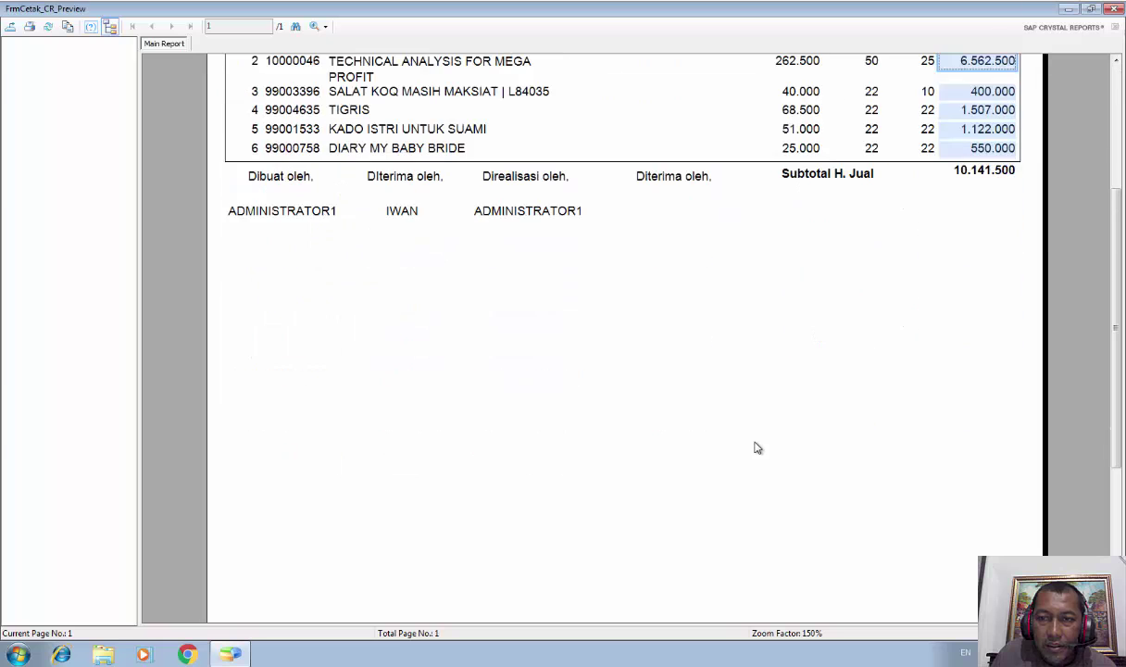
scroll(755, 447, up, 3)
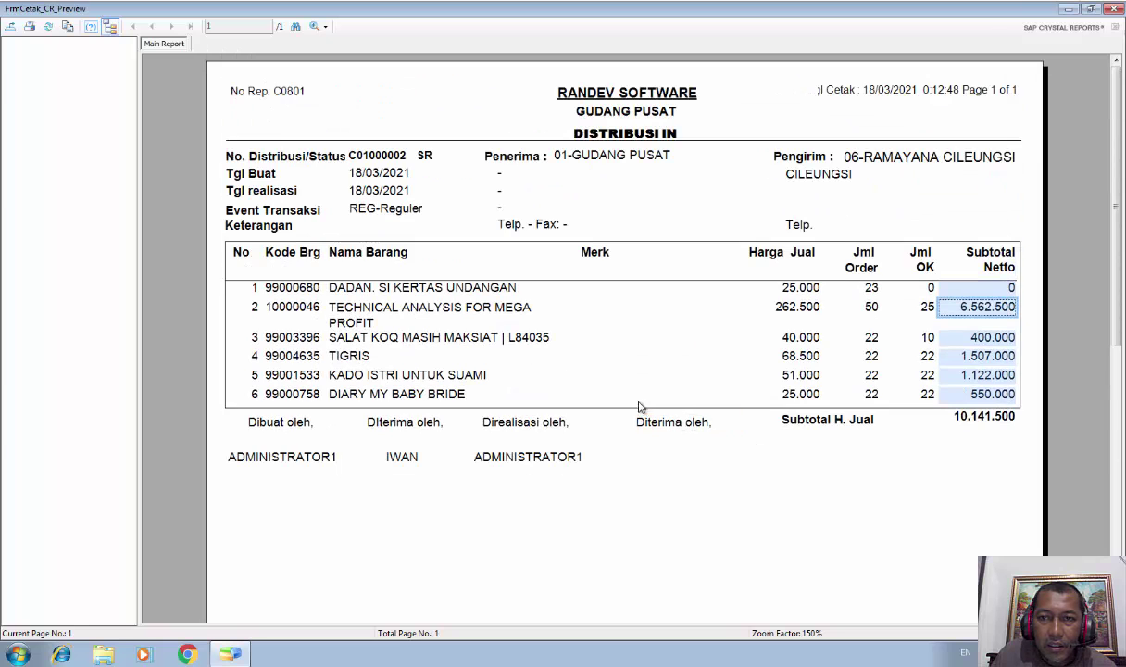
scroll(568, 454, down, 1)
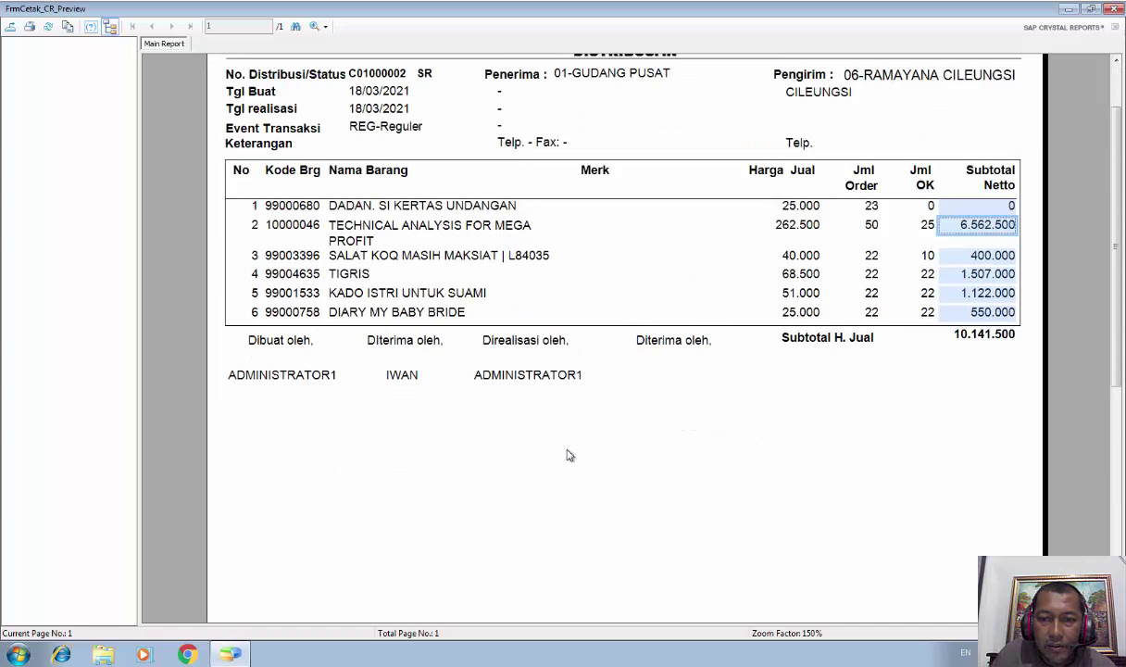
scroll(570, 456, up, 1)
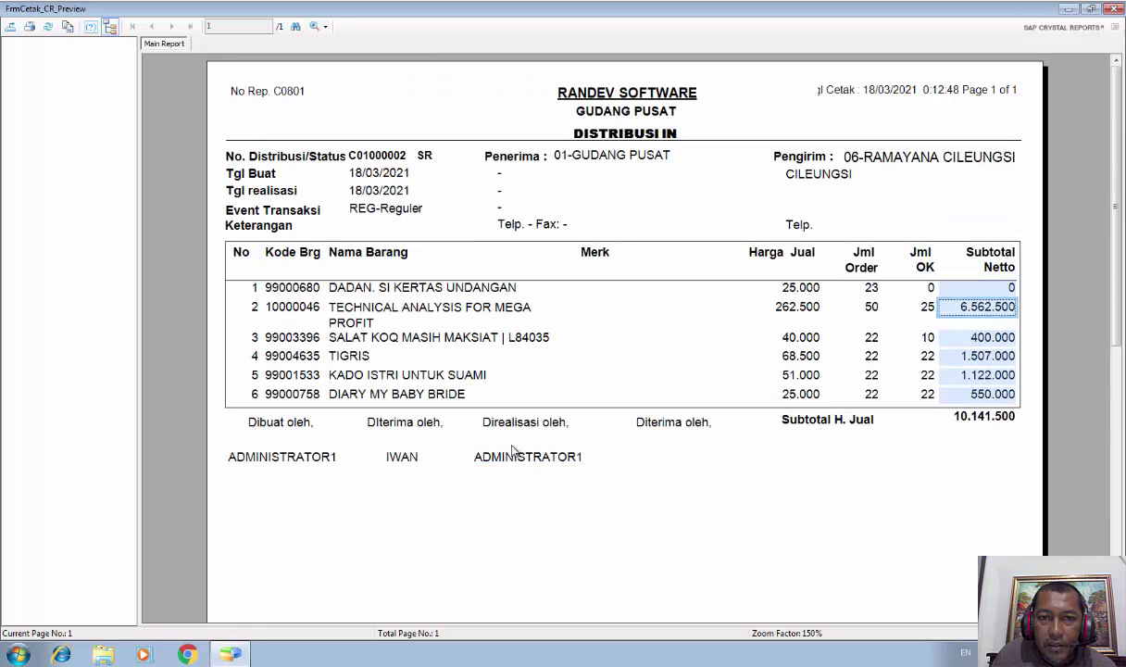
click(1114, 9)
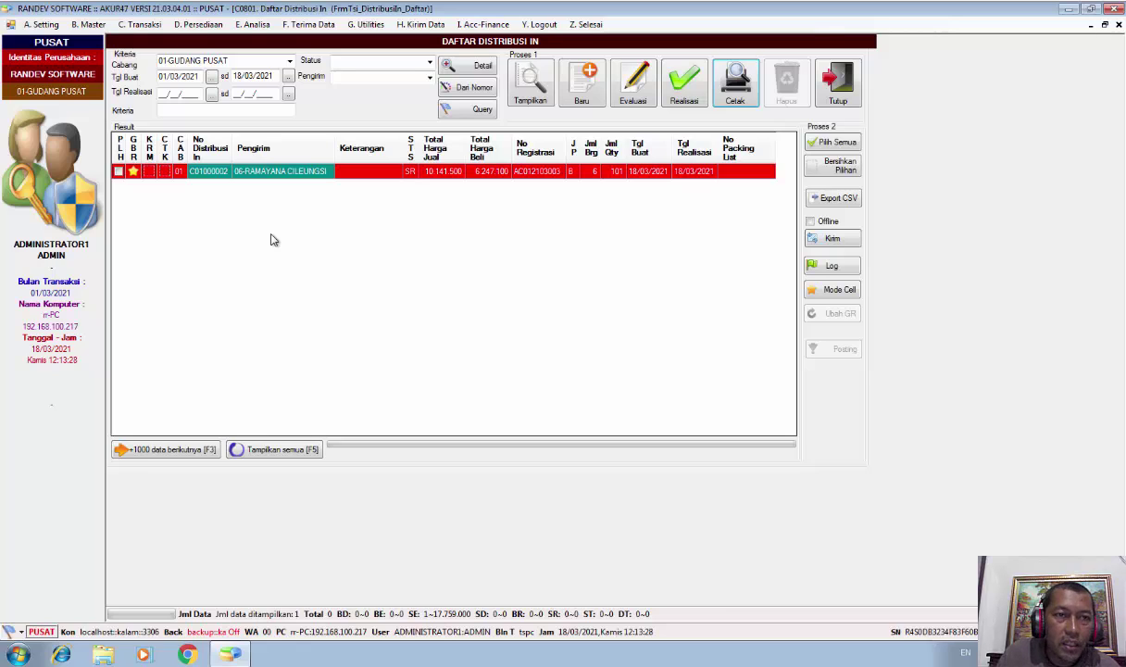
Post C01000002 to stock via C0802 Posting Distribusi In and close the posting window
click(137, 26)
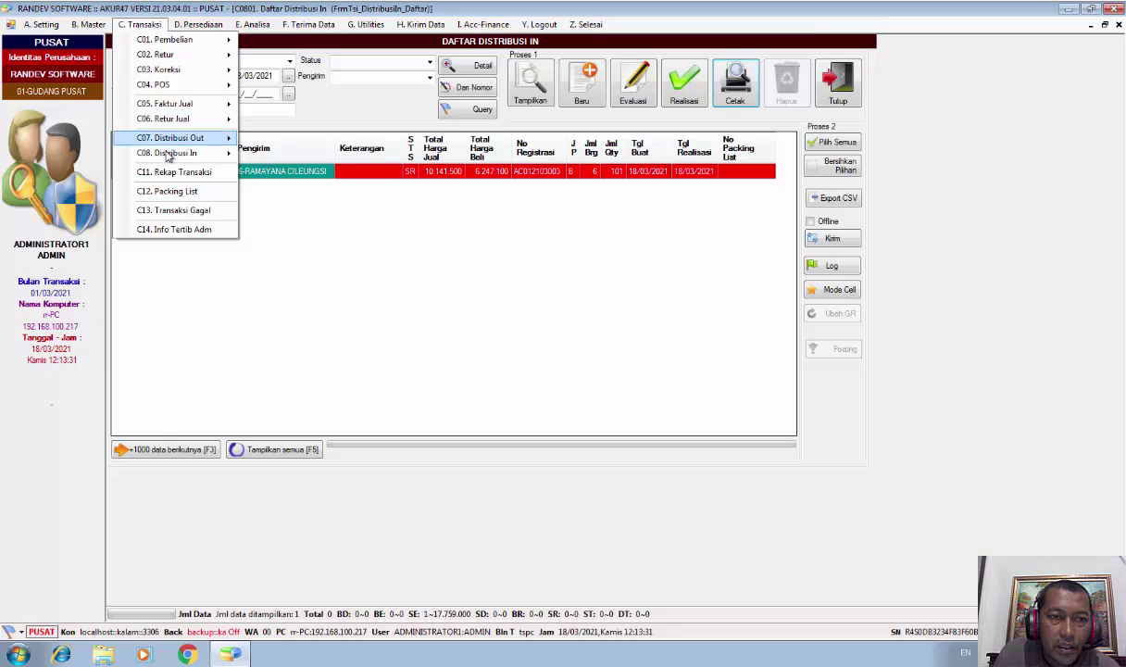
mouse_move(166, 154)
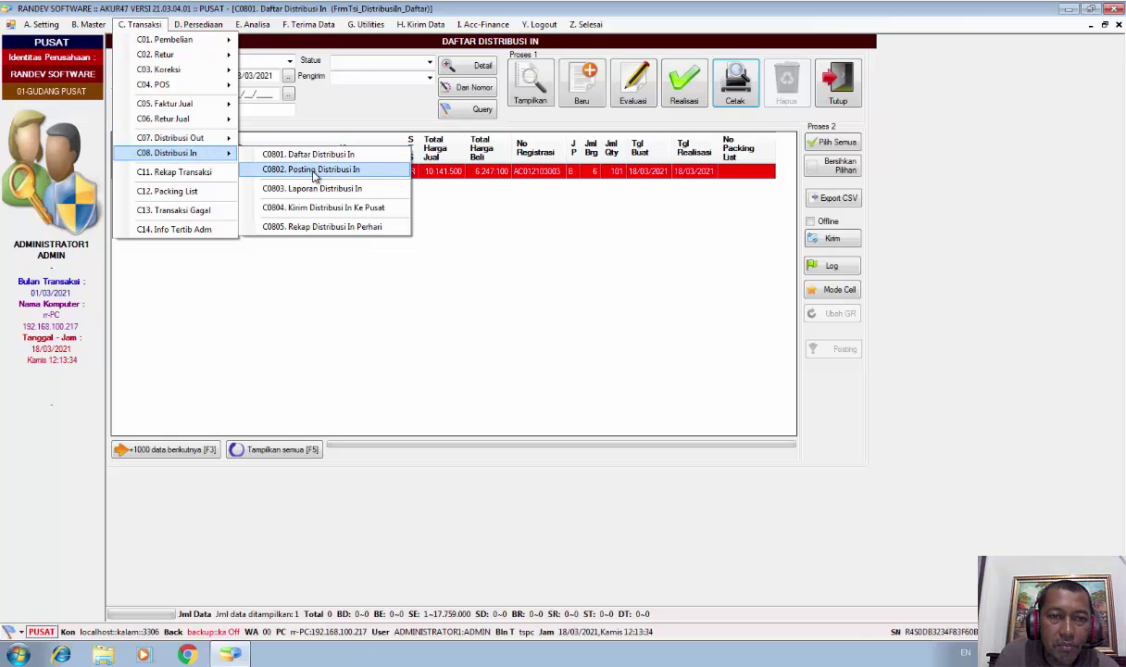
click(368, 173)
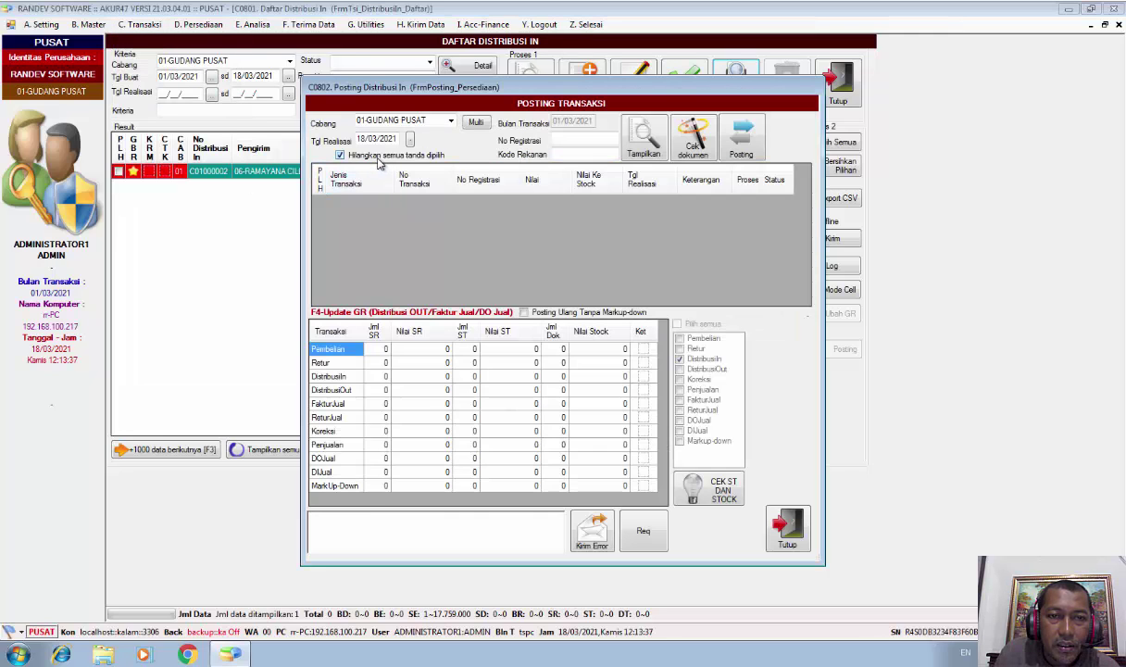
click(642, 153)
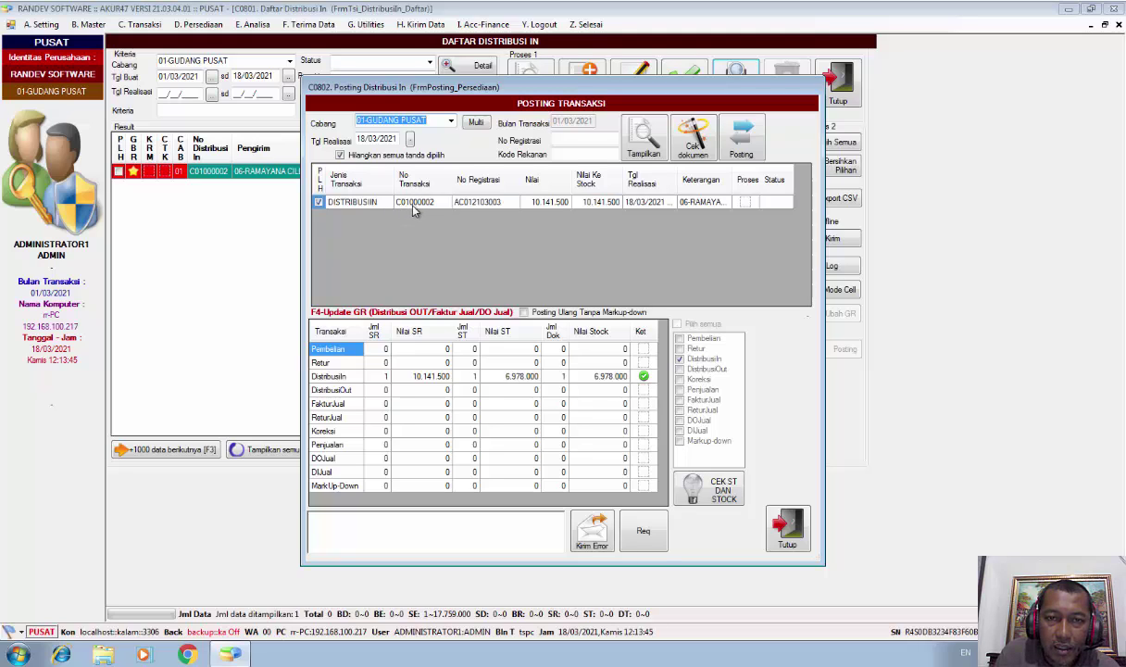
click(415, 210)
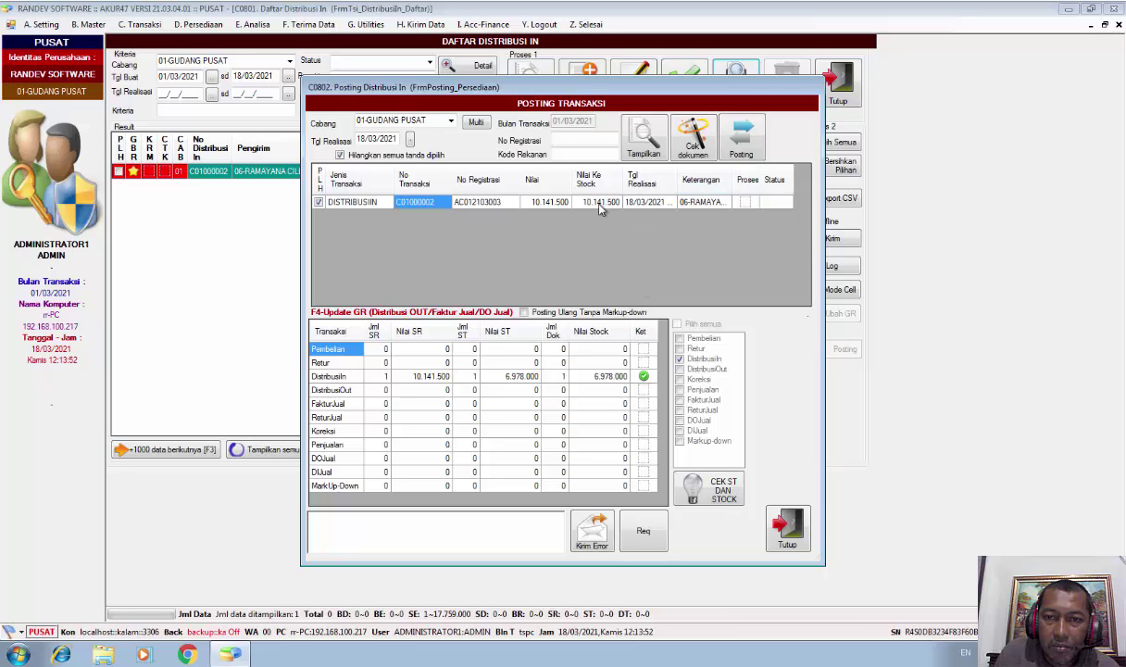
click(741, 148)
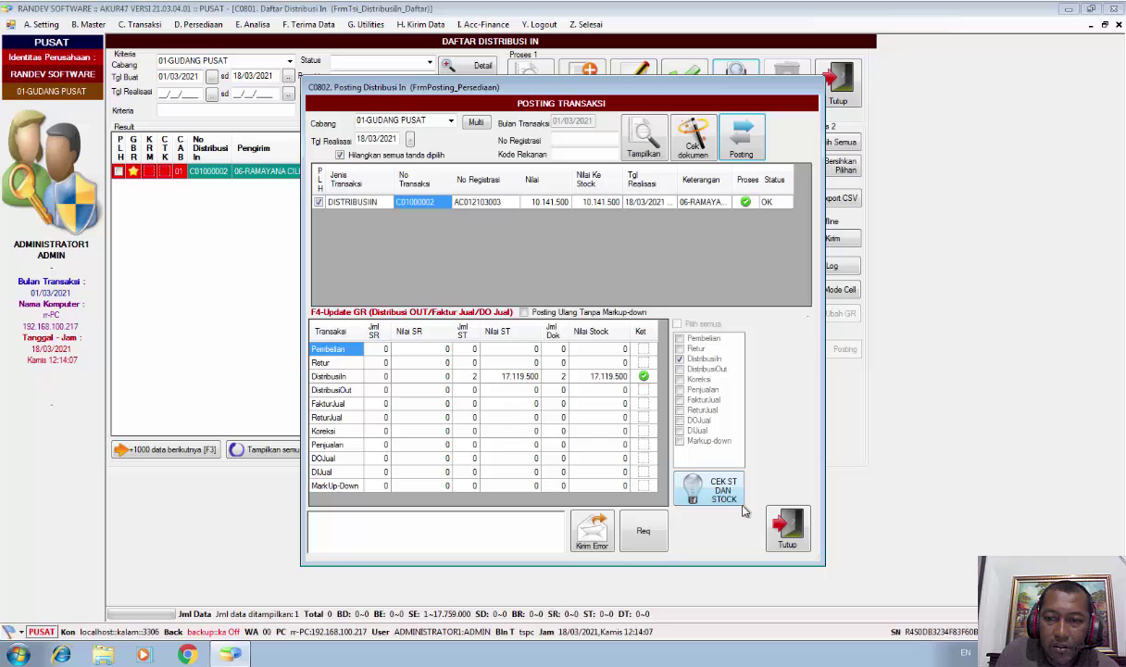
click(789, 541)
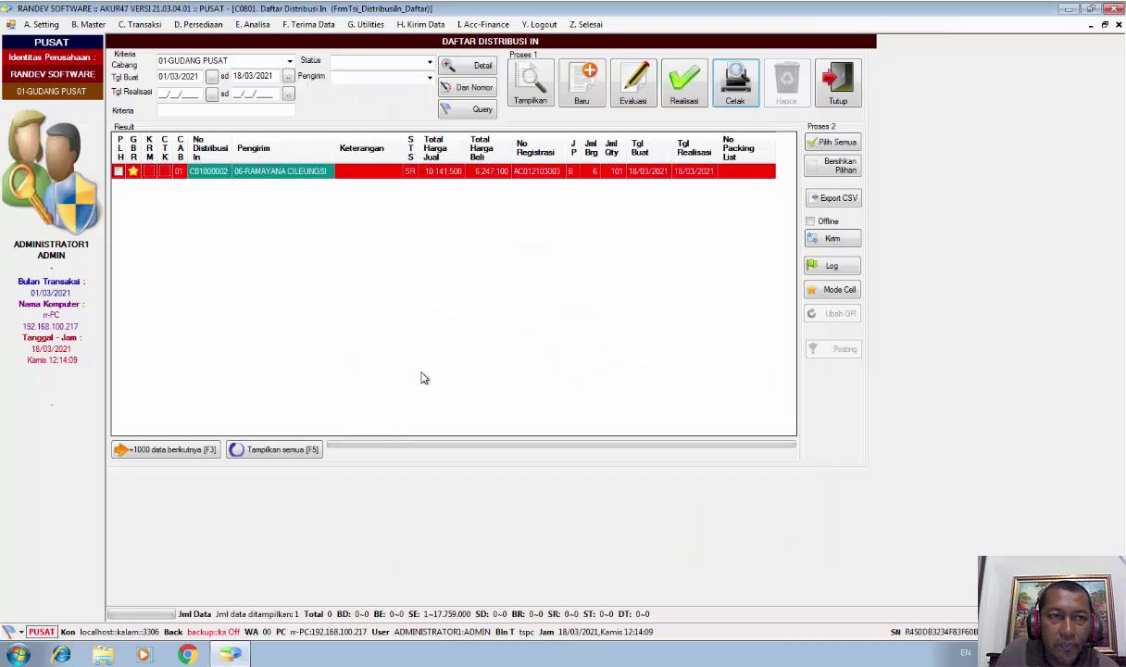
Send C01000002 offline via C0804 Kirim Distribusi In Ke Pusat, saving to DATA AKUR\01_20210318
click(144, 25)
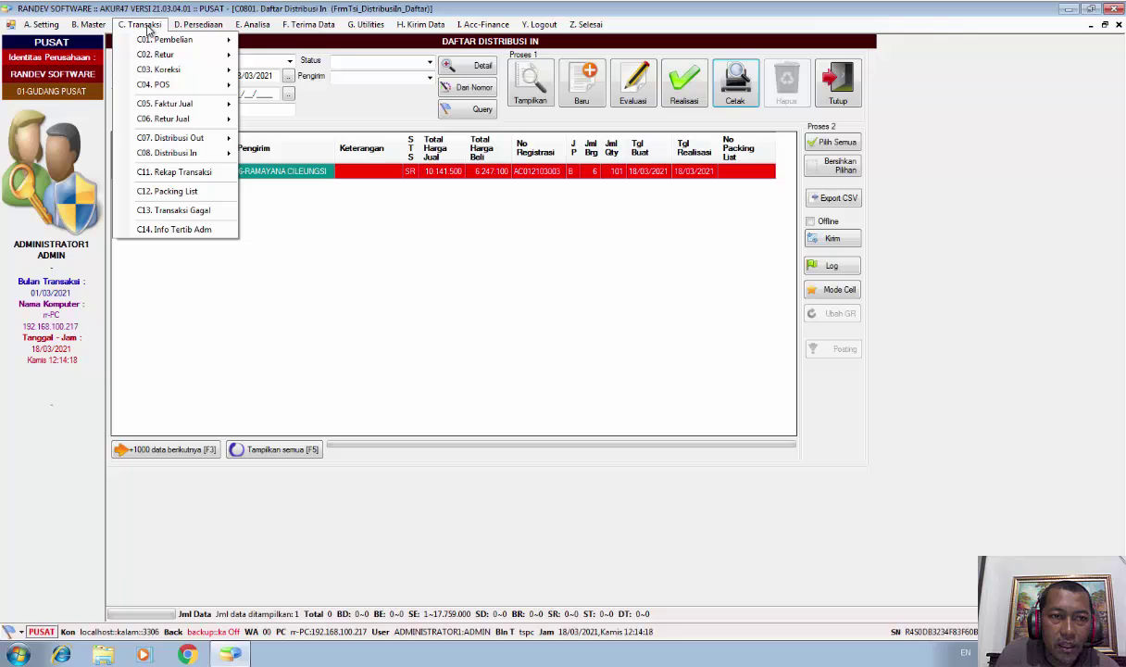
mouse_move(214, 156)
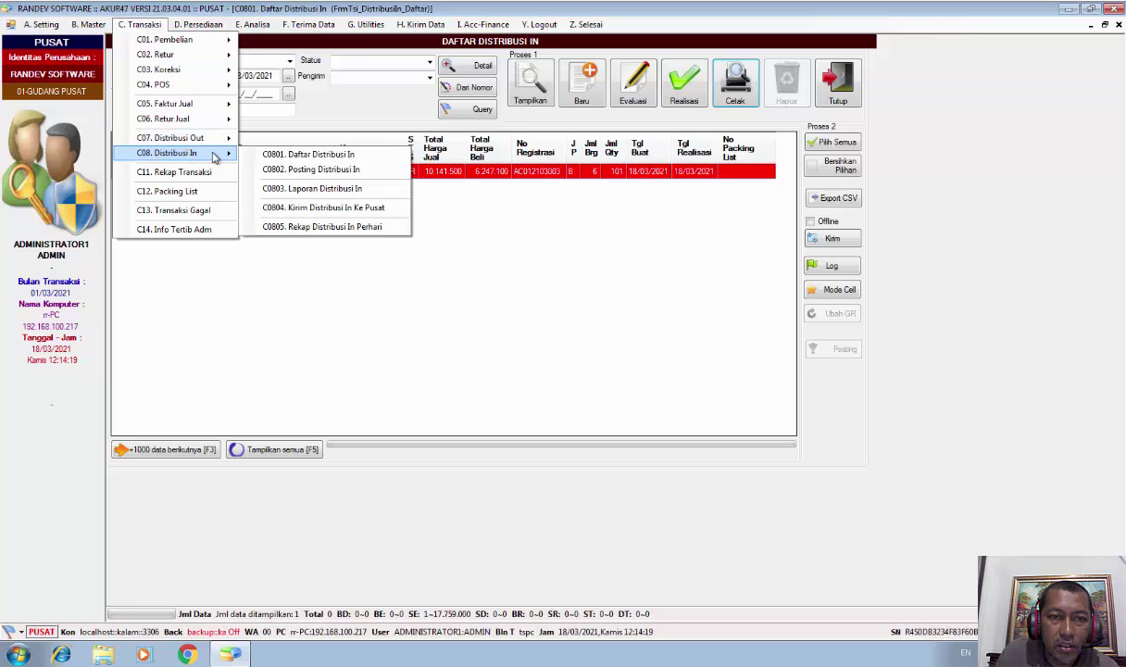
click(349, 207)
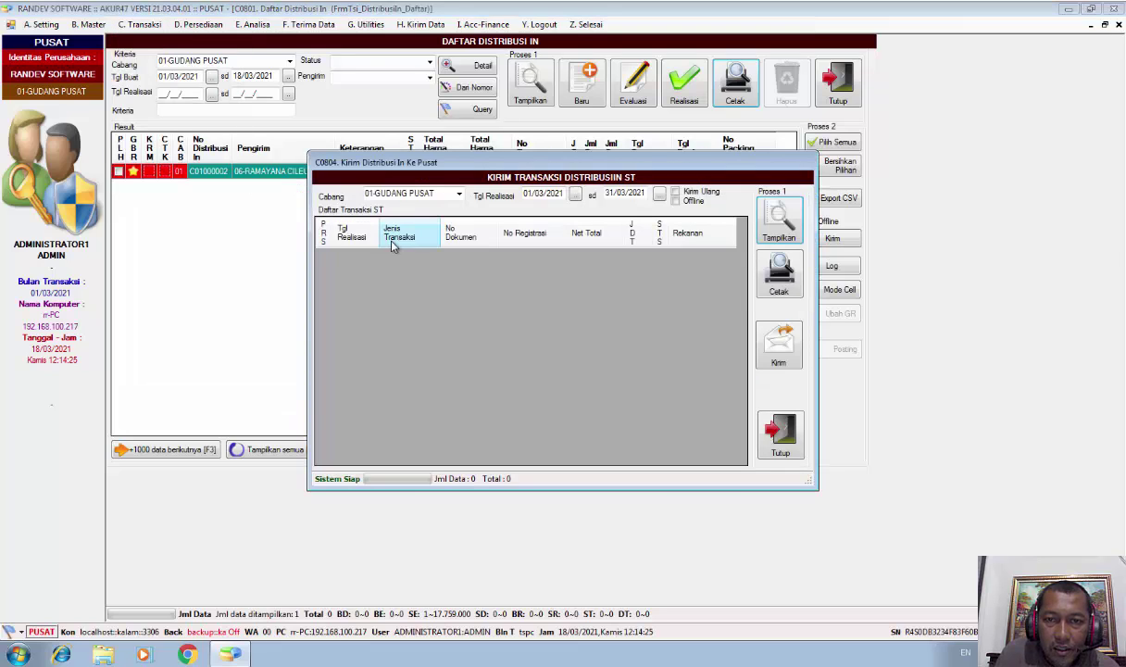
click(771, 220)
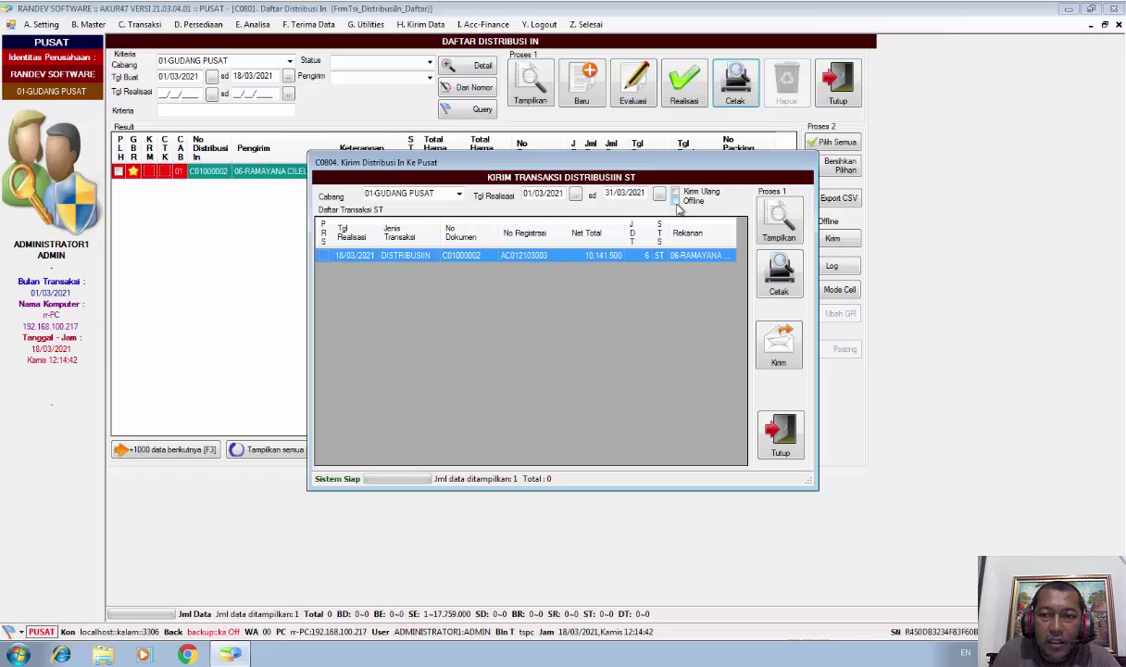
click(675, 201)
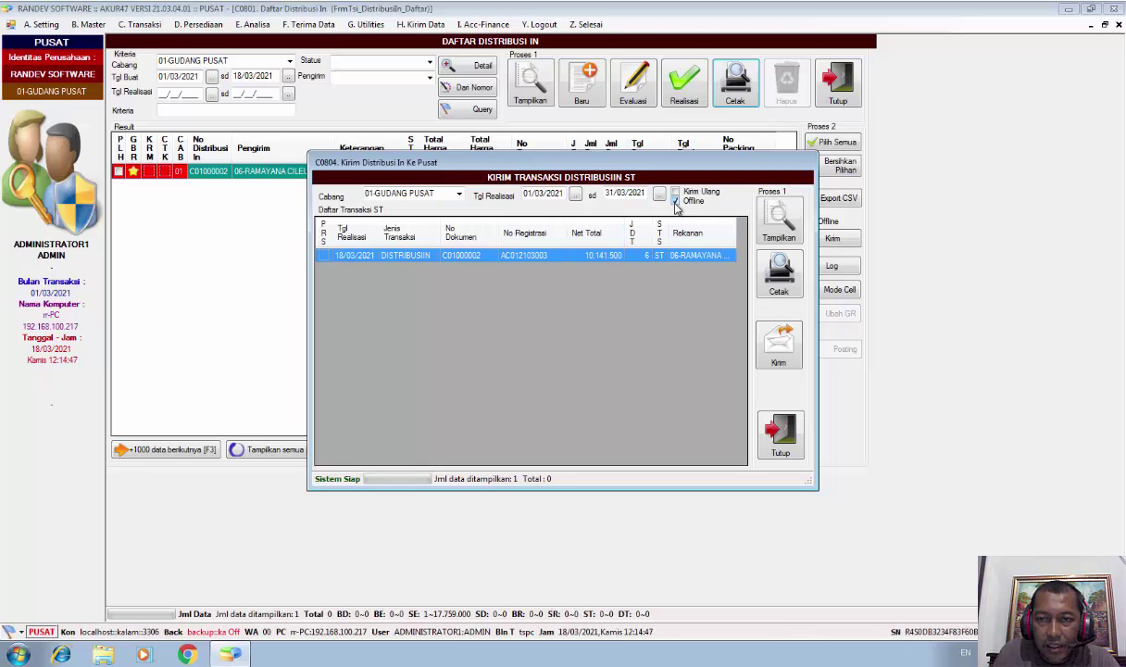
click(783, 356)
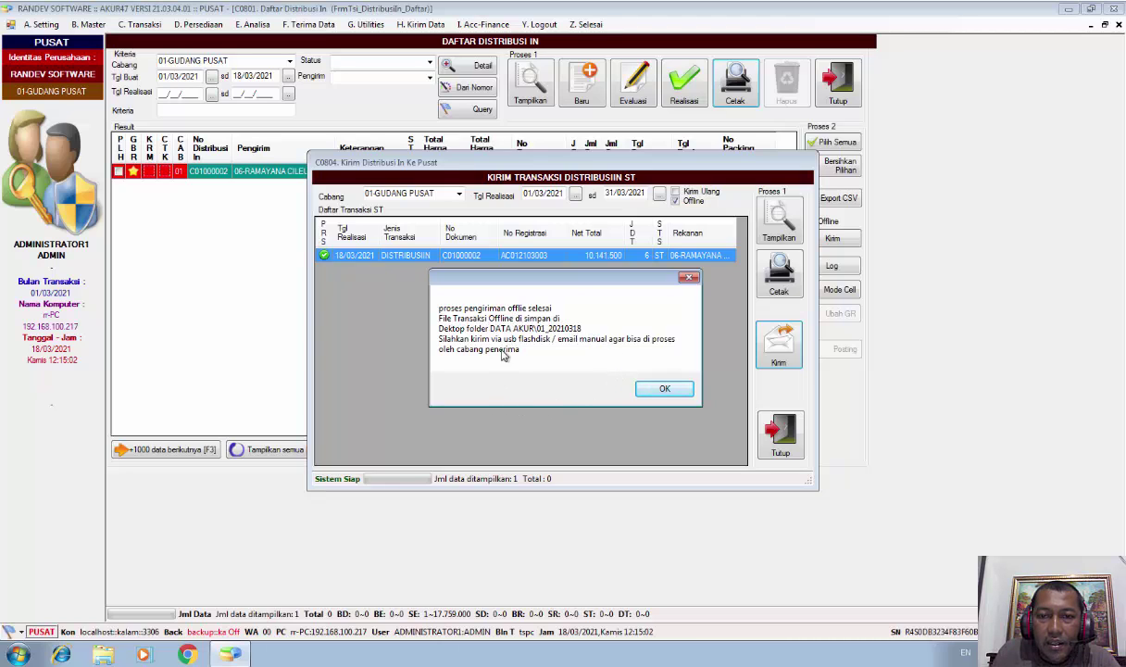
drag(541, 275, 550, 302)
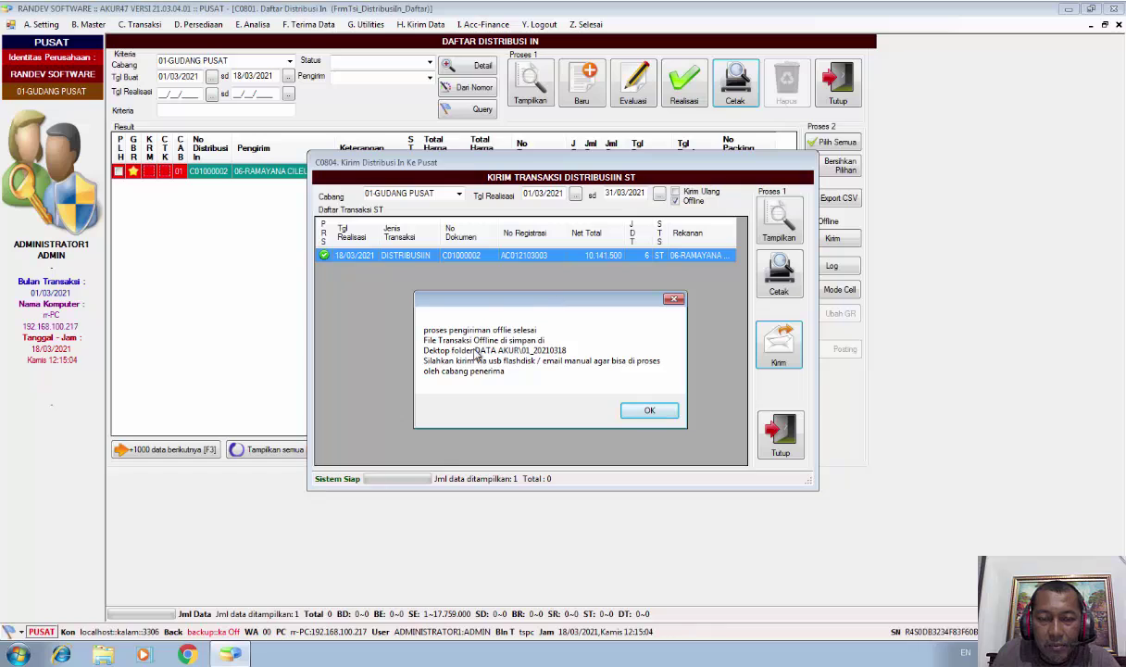
Acknowledge the send completion and minimize the Explorer folder holding the zip file
click(661, 417)
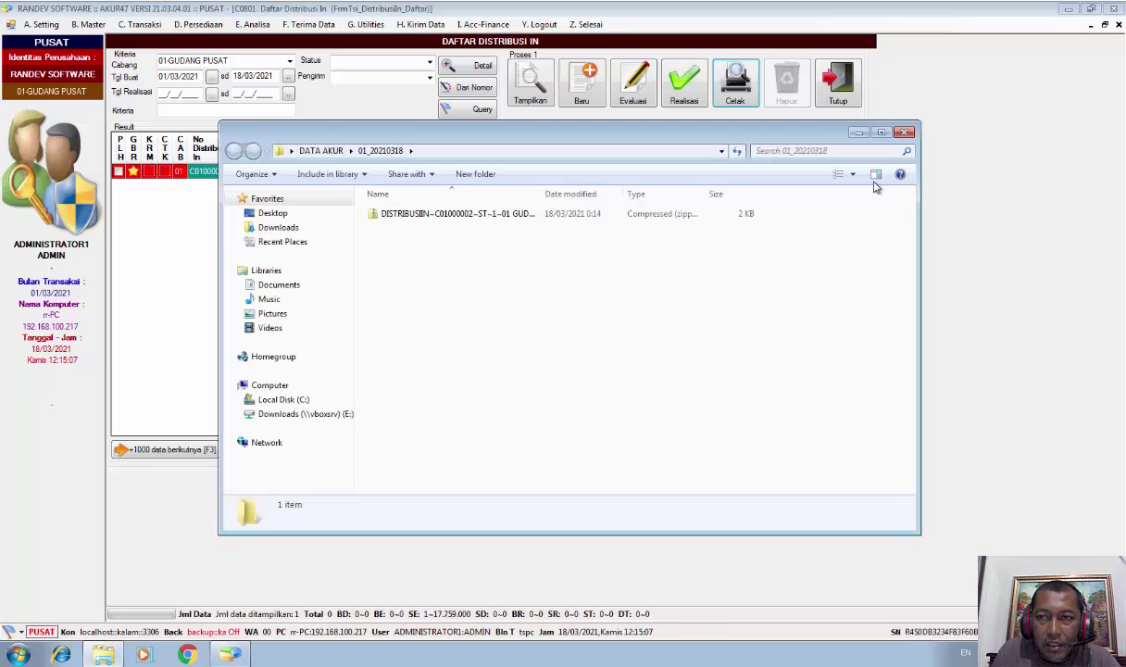
click(858, 132)
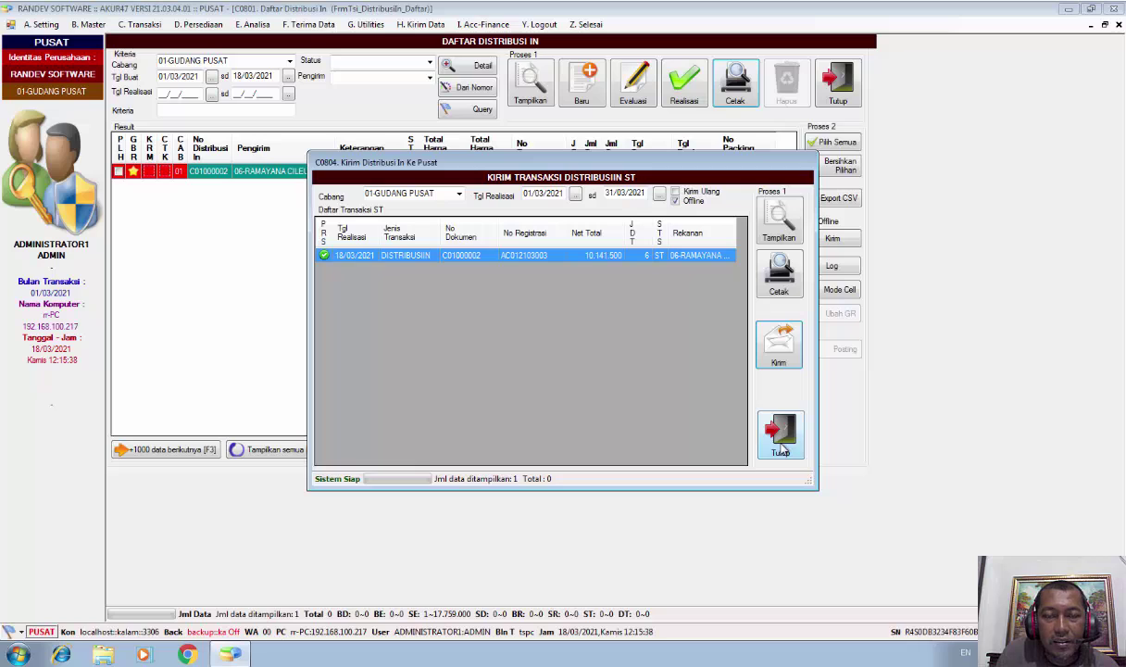
Close the Kirim Transaksi Distribusiin ST window, returning to Daftar Distribusi In with C01000002 at status SR
click(780, 435)
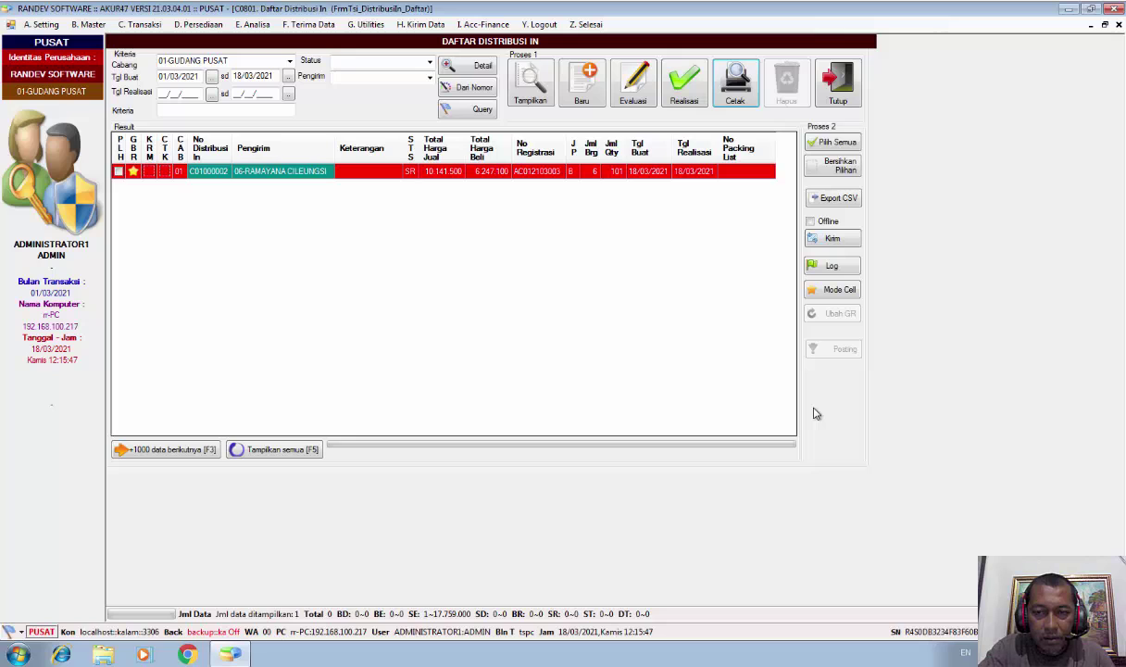
key(alt)
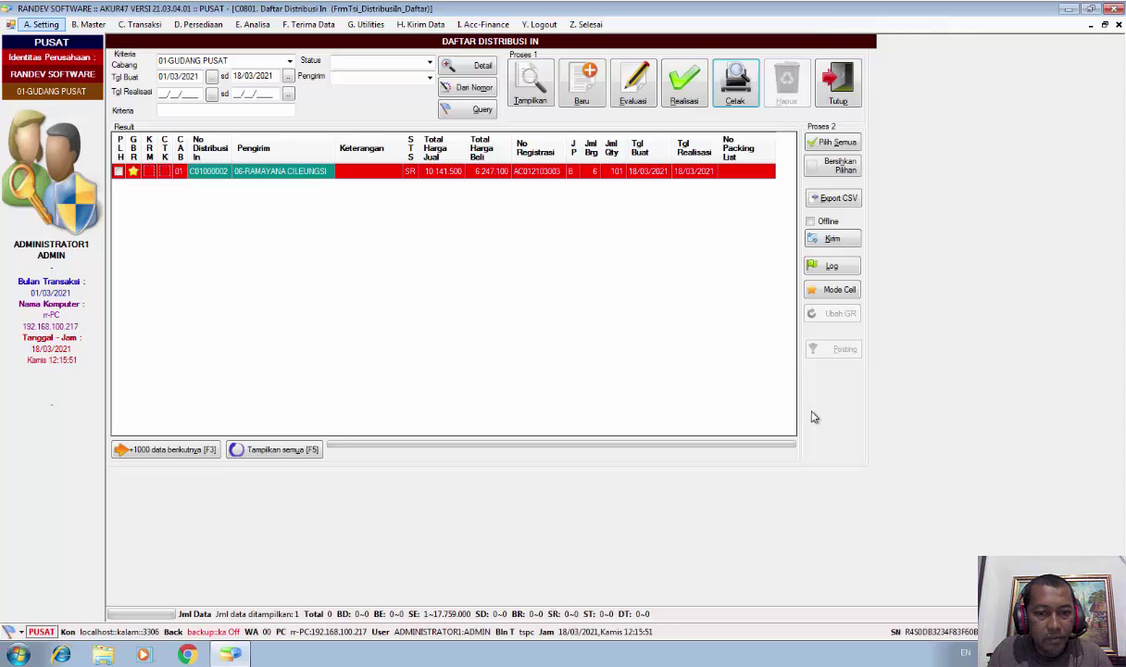
click(1053, 656)
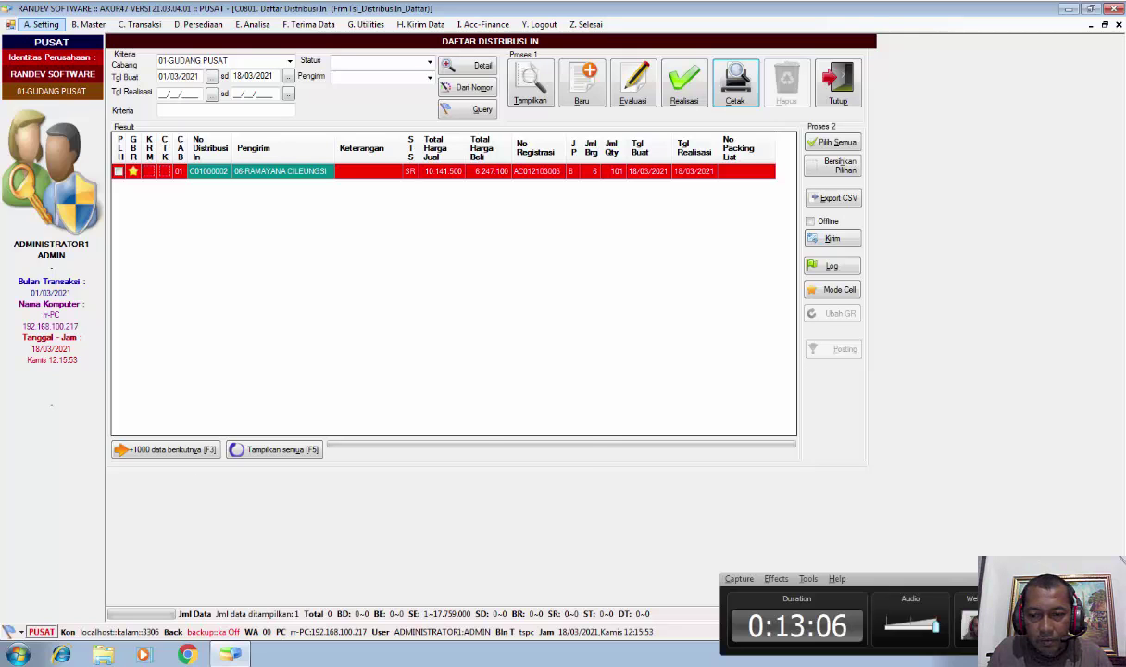